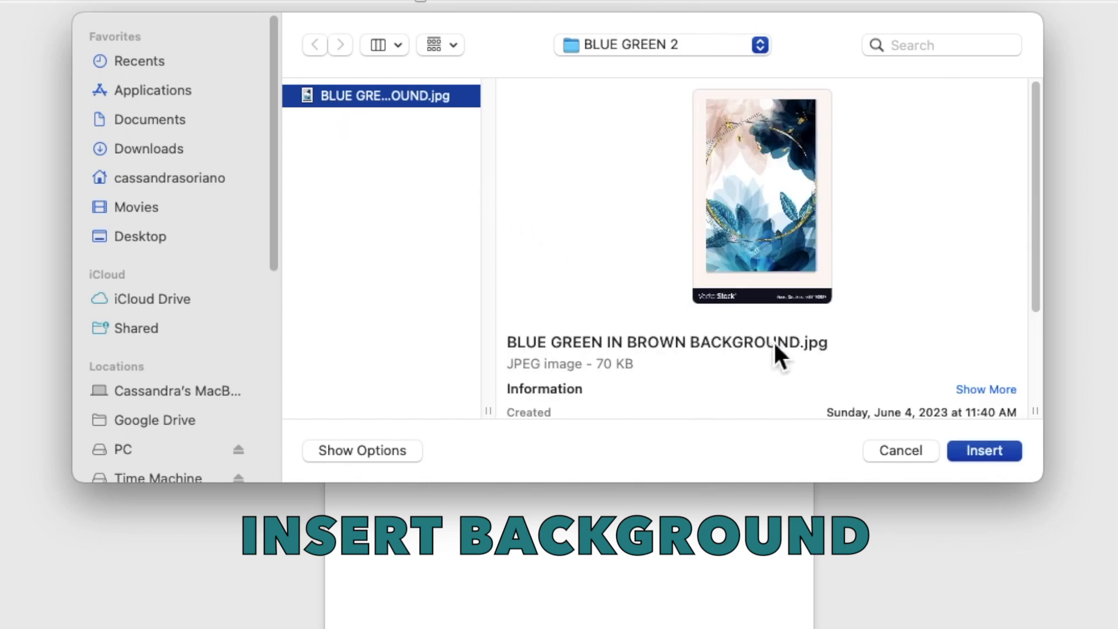
- Insert the floral picture and crop off its pale margins and bottom VectorStock strip, leaving 3.71" by 2.38"
{"action": "left_click", "coordinate": [984, 451]}
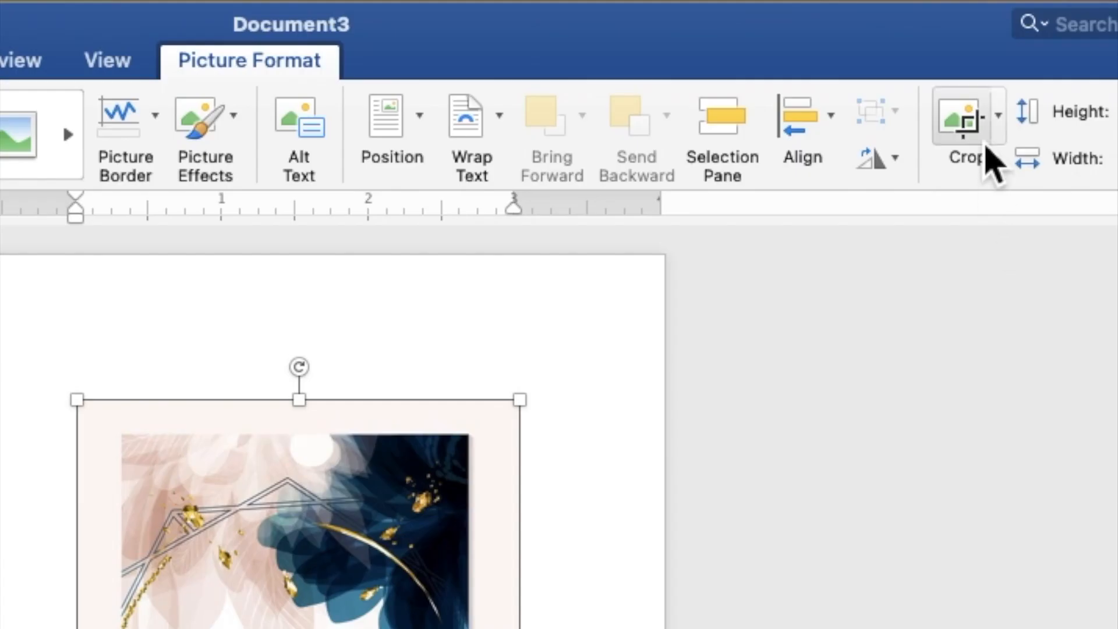
{"action": "left_click", "coordinate": [901, 43]}
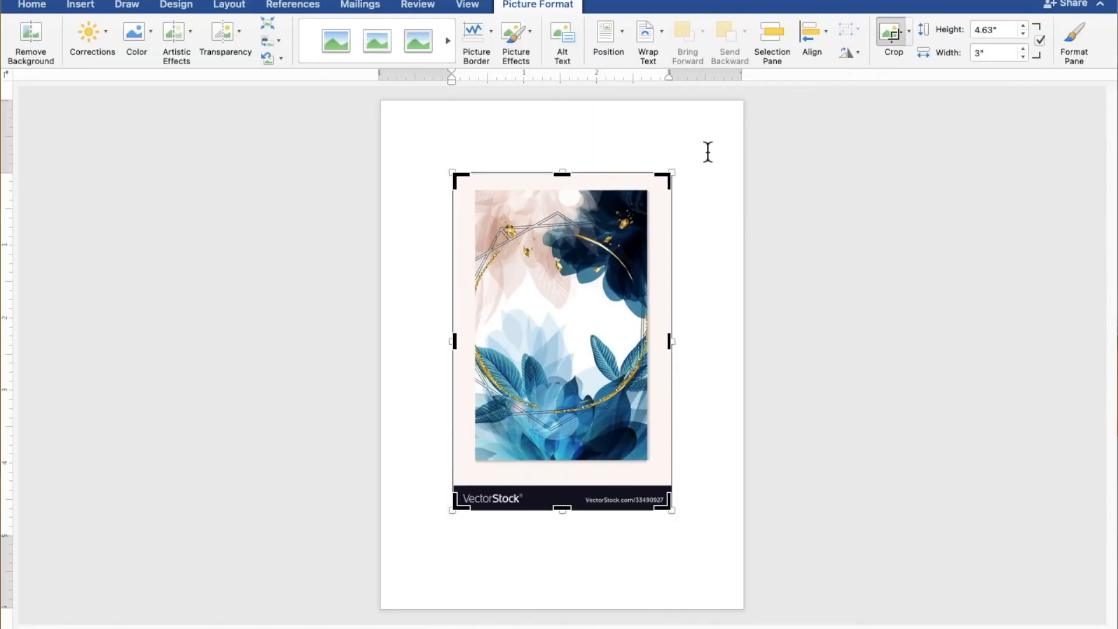
{"action": "left_click_drag", "start_coordinate": [674, 185], "coordinate": [659, 190]}
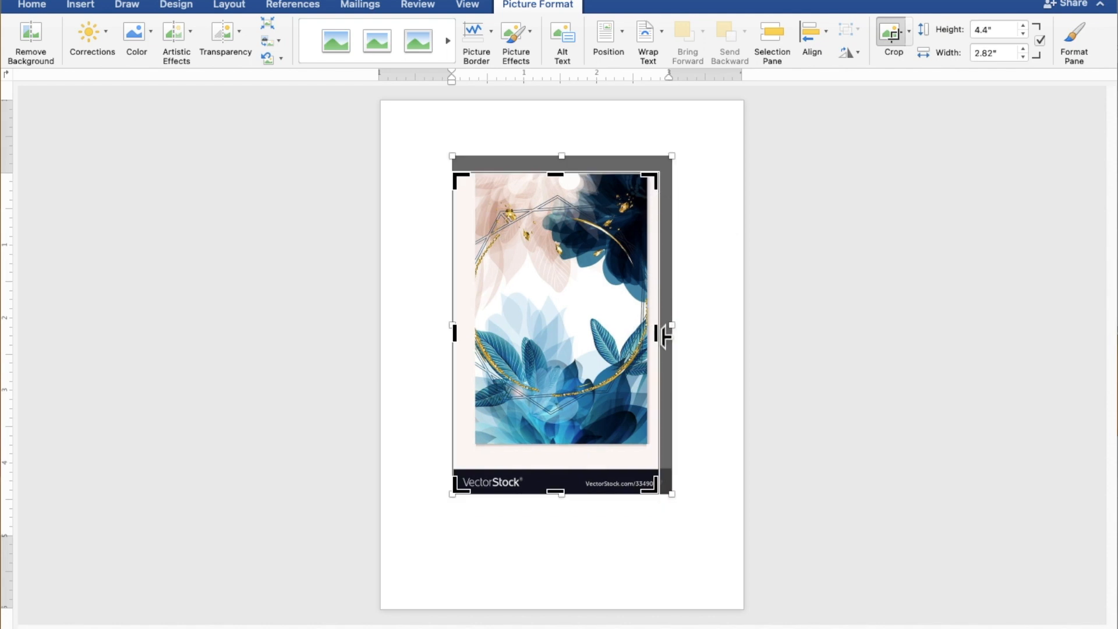
{"action": "left_click_drag", "start_coordinate": [664, 337], "coordinate": [649, 333]}
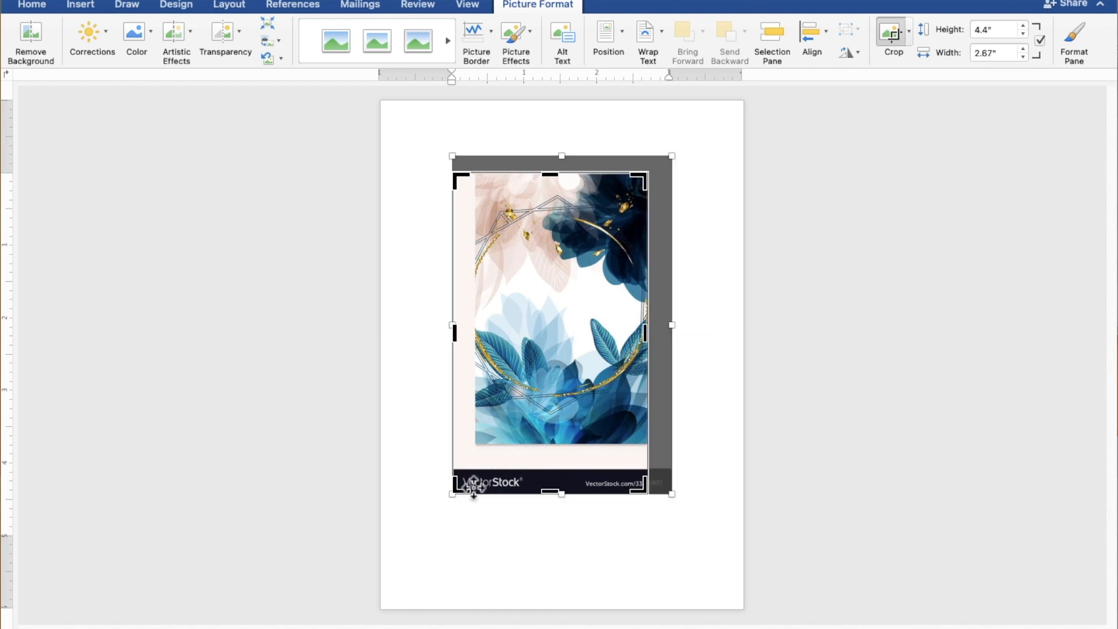
{"action": "left_click_drag", "start_coordinate": [469, 491], "coordinate": [476, 481]}
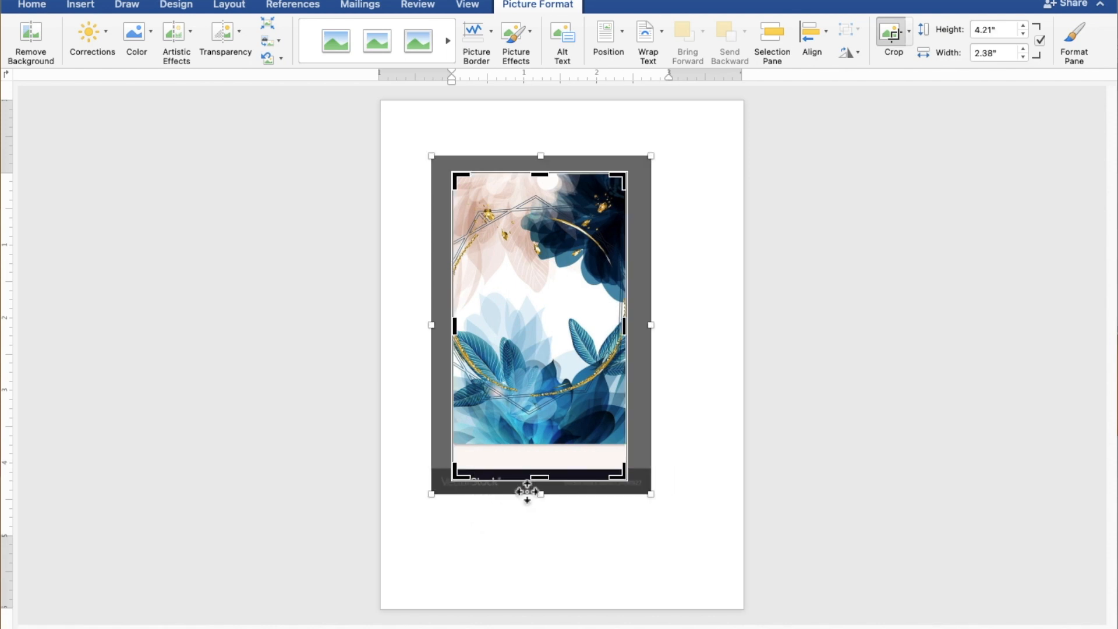
{"action": "left_click_drag", "start_coordinate": [549, 484], "coordinate": [547, 444]}
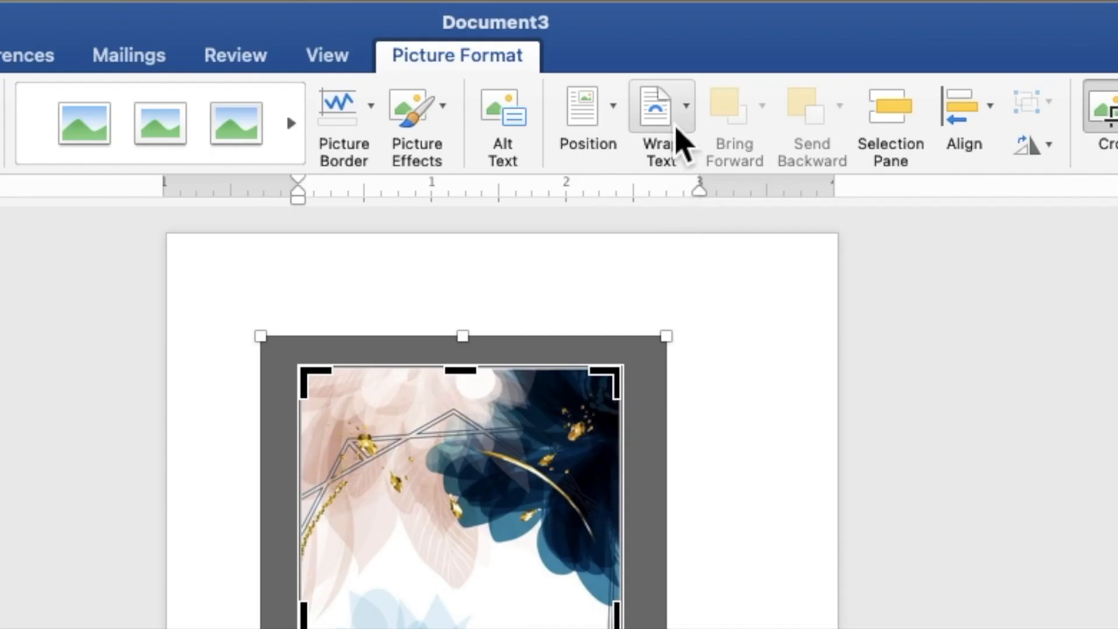
- Set the floral picture's wrapping to Behind Text and finish cropping
{"action": "left_click", "coordinate": [654, 52]}
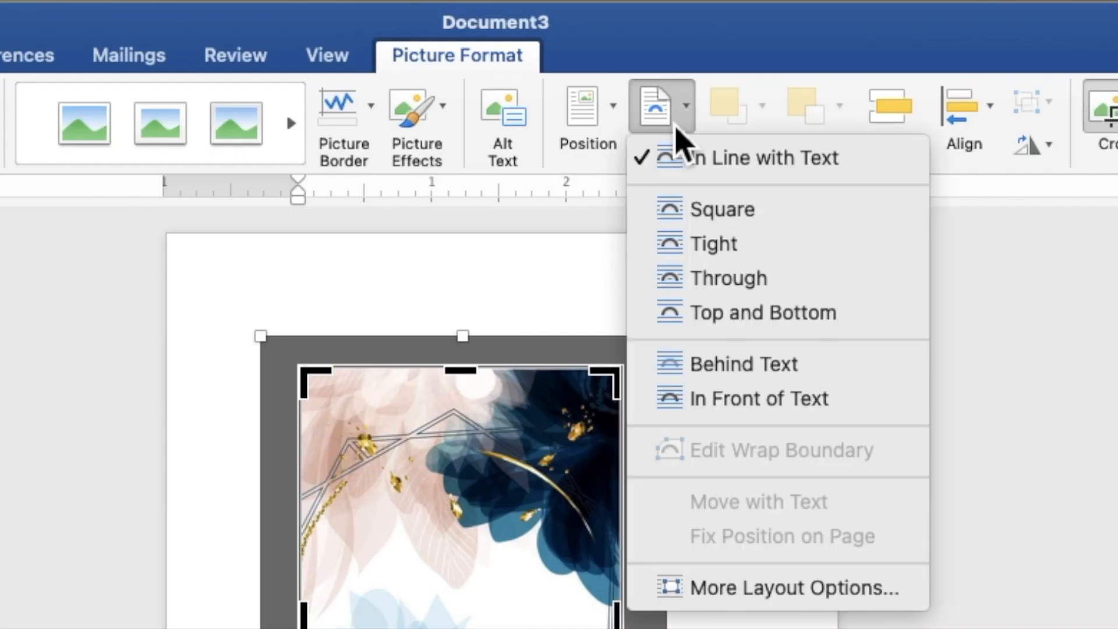
{"action": "left_click", "coordinate": [712, 367]}
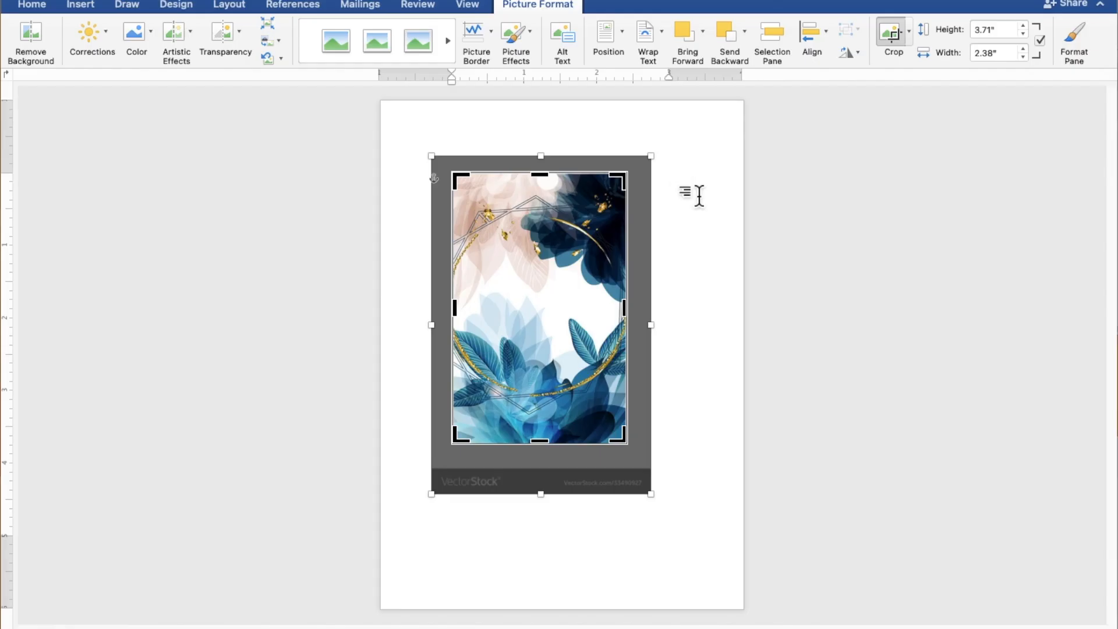
{"action": "left_click", "coordinate": [917, 473]}
- Move the picture to the top-left and enlarge it to 7.82" by 5.02" to fill the page
{"action": "left_click", "coordinate": [623, 278]}
{"action": "left_click_drag", "start_coordinate": [625, 281], "coordinate": [538, 215]}
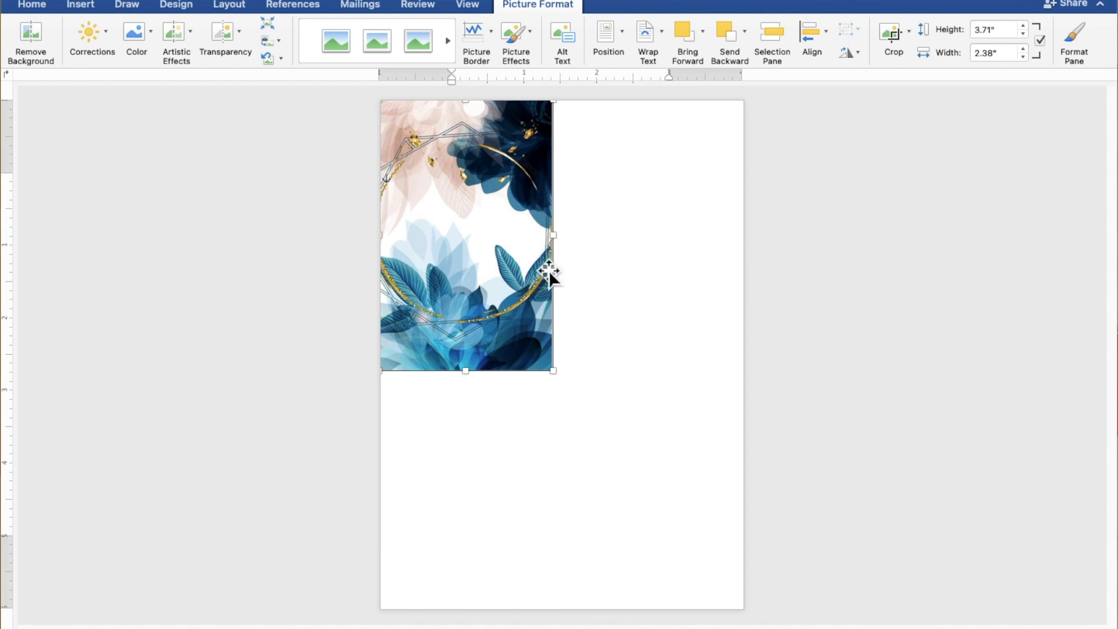
{"action": "left_click_drag", "start_coordinate": [562, 383], "coordinate": [749, 619]}
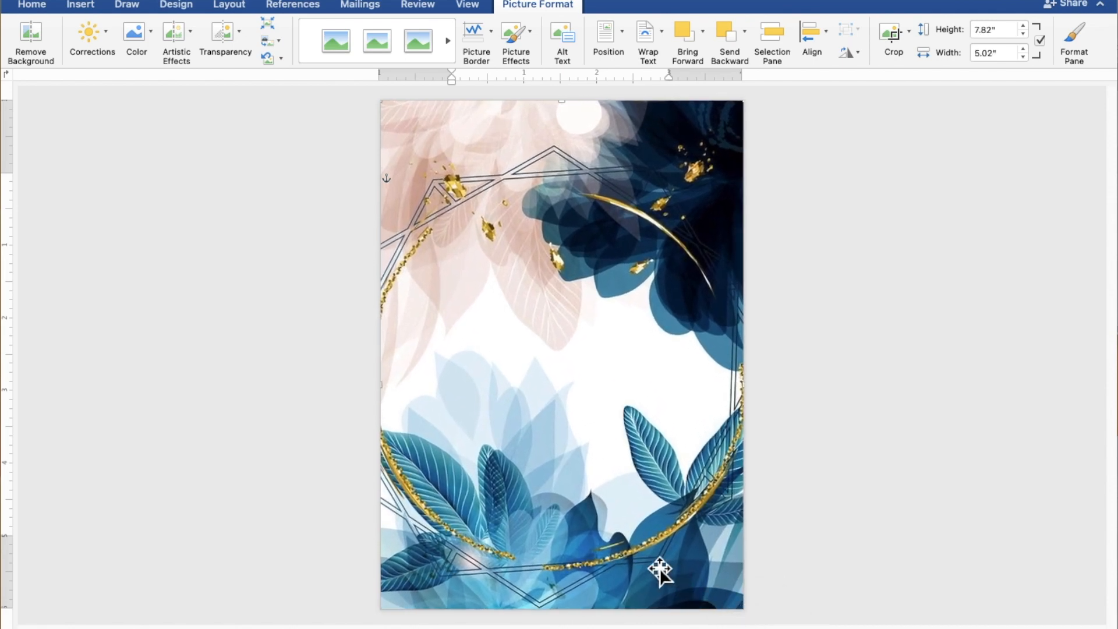
{"action": "left_click_drag", "start_coordinate": [620, 546], "coordinate": [618, 526]}
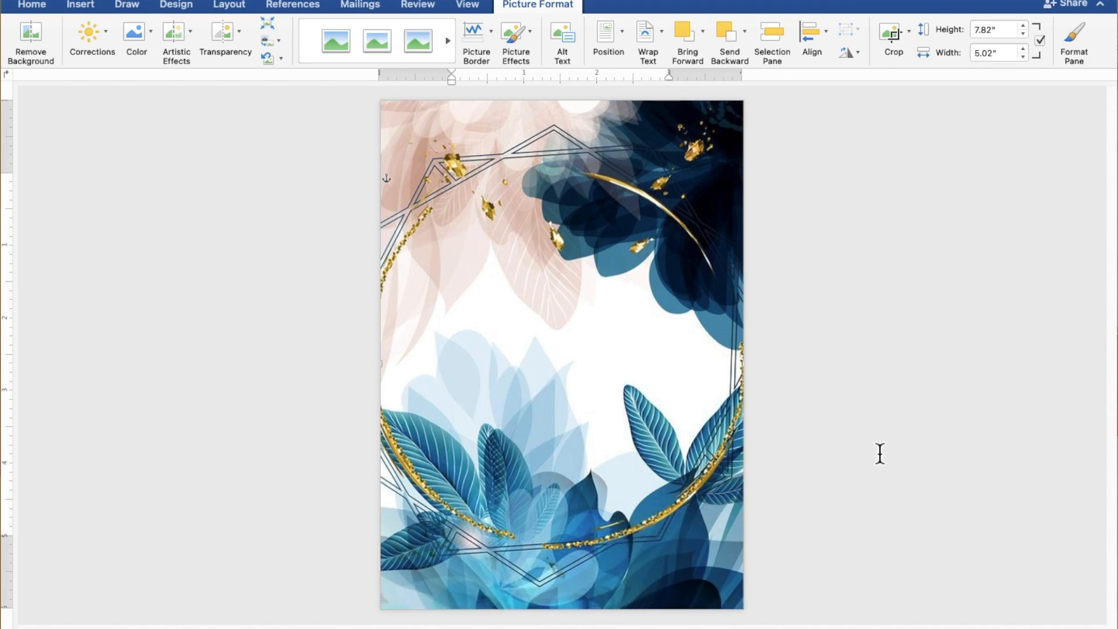
- Draw an oval over the page centre and adjust it to a circle about 4.88" by 4.84"
{"action": "left_click", "coordinate": [908, 443]}
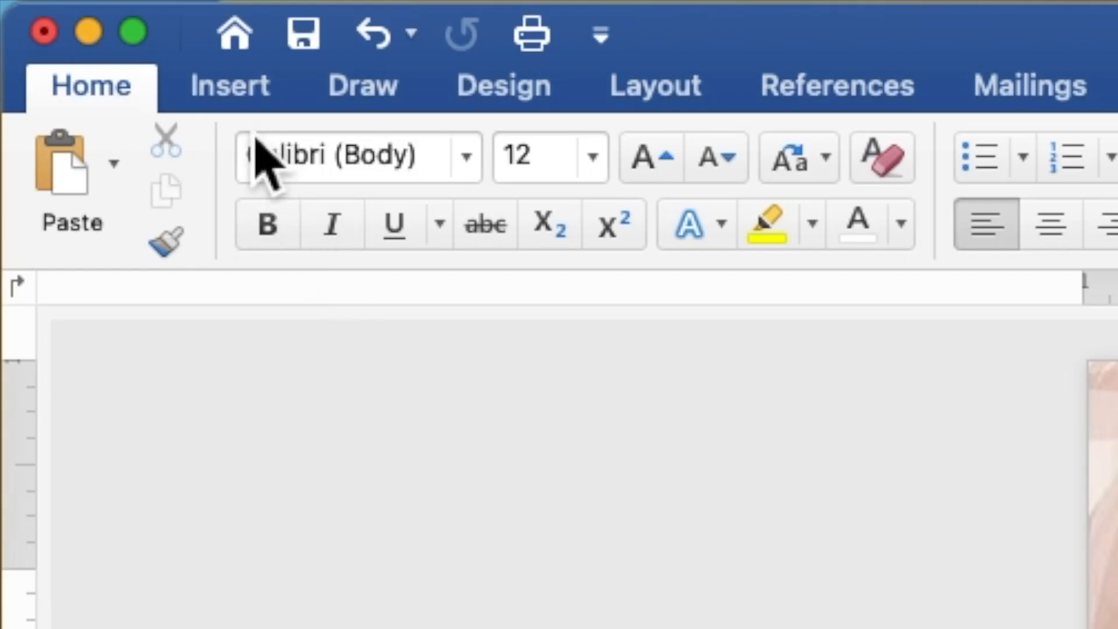
{"action": "left_click", "coordinate": [238, 100]}
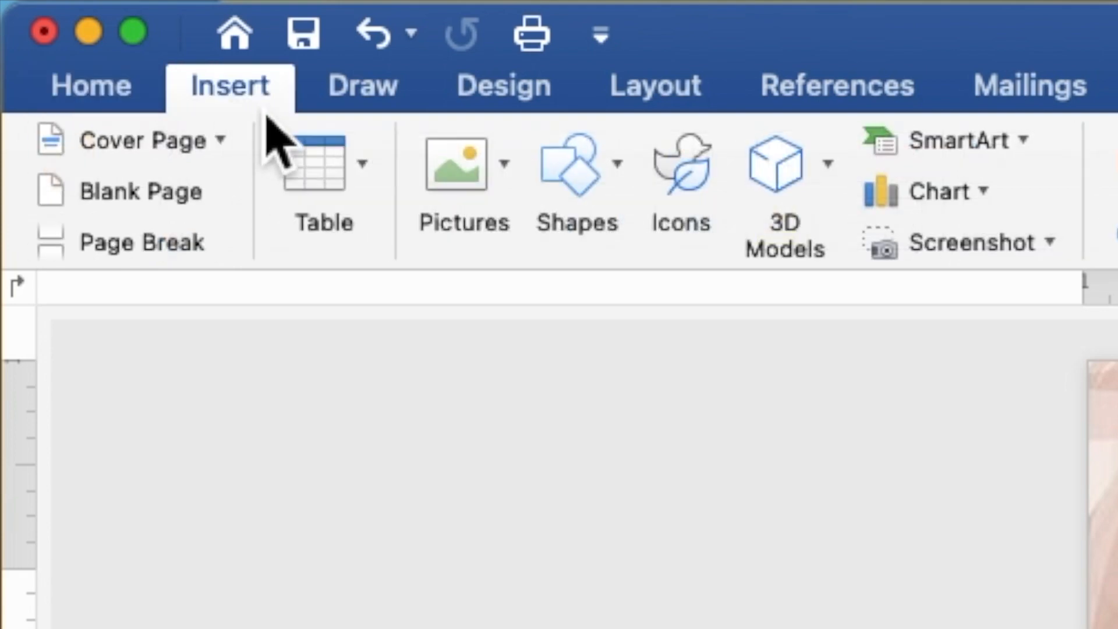
{"action": "left_click", "coordinate": [571, 166]}
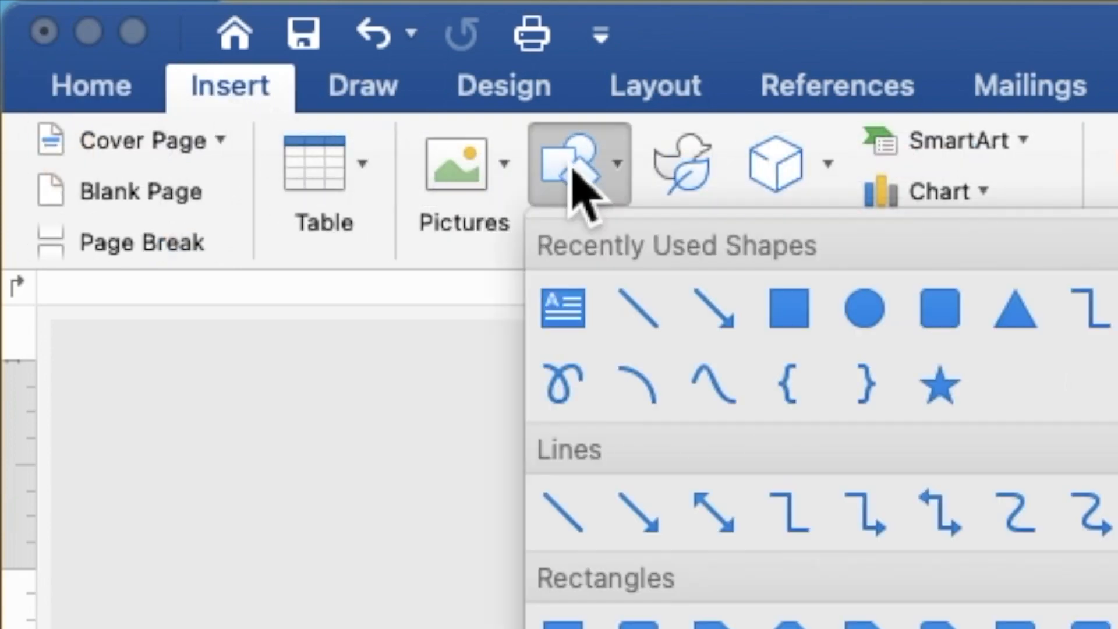
{"action": "left_click", "coordinate": [871, 318]}
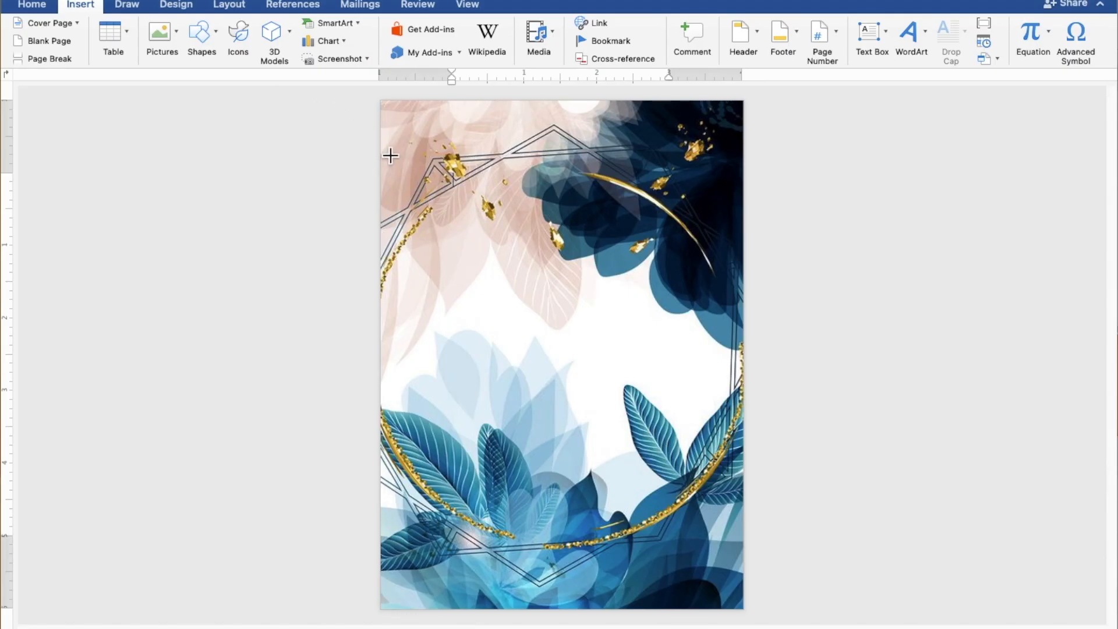
{"action": "mouse_move", "coordinate": [389, 151]}
{"action": "left_mouse_down"}
{"action": "mouse_move", "coordinate": [434, 338]}
{"action": "mouse_move", "coordinate": [469, 423]}
{"action": "mouse_move", "coordinate": [558, 479]}
{"action": "mouse_move", "coordinate": [739, 543]}
{"action": "left_mouse_up"}
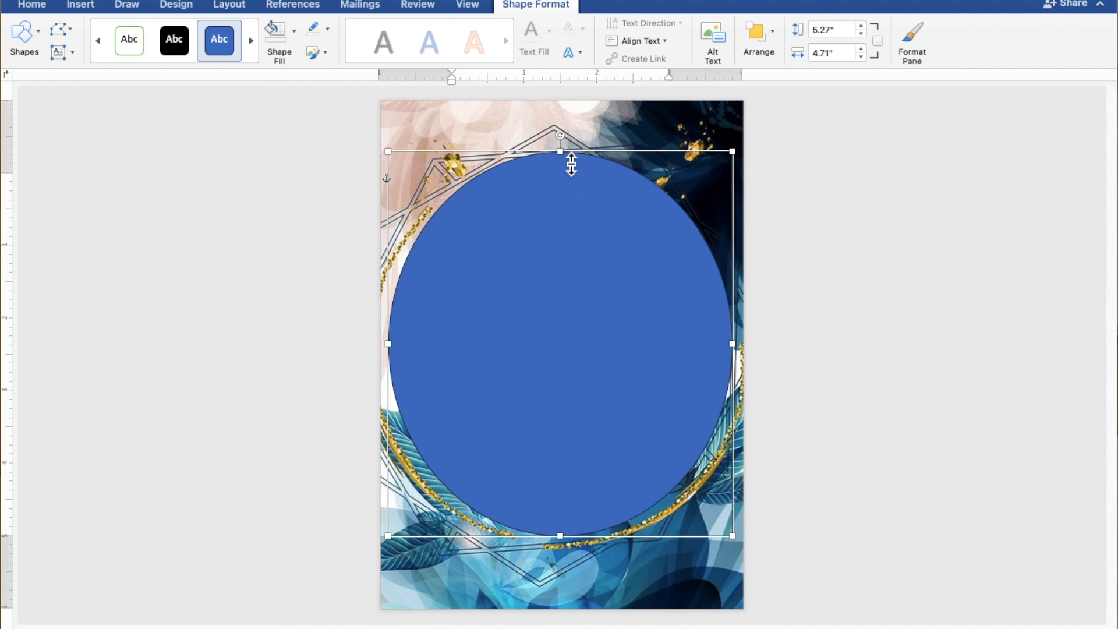
{"action": "mouse_move", "coordinate": [570, 163]}
{"action": "left_mouse_down"}
{"action": "mouse_move", "coordinate": [563, 194]}
{"action": "mouse_move", "coordinate": [563, 184]}
{"action": "left_mouse_up"}
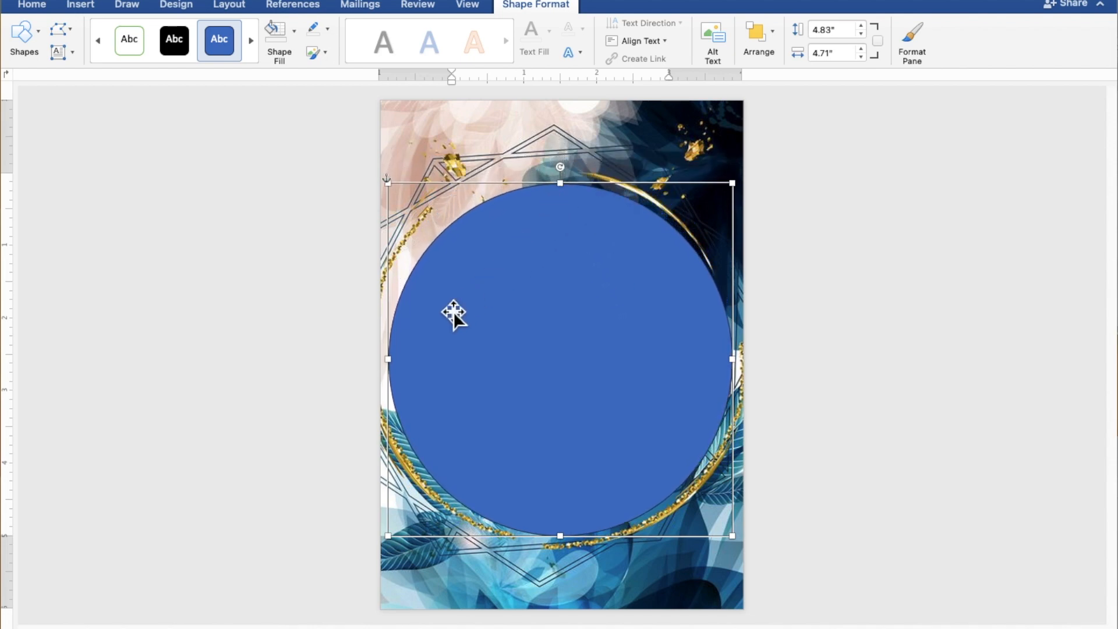
{"action": "left_click_drag", "start_coordinate": [397, 368], "coordinate": [392, 365]}
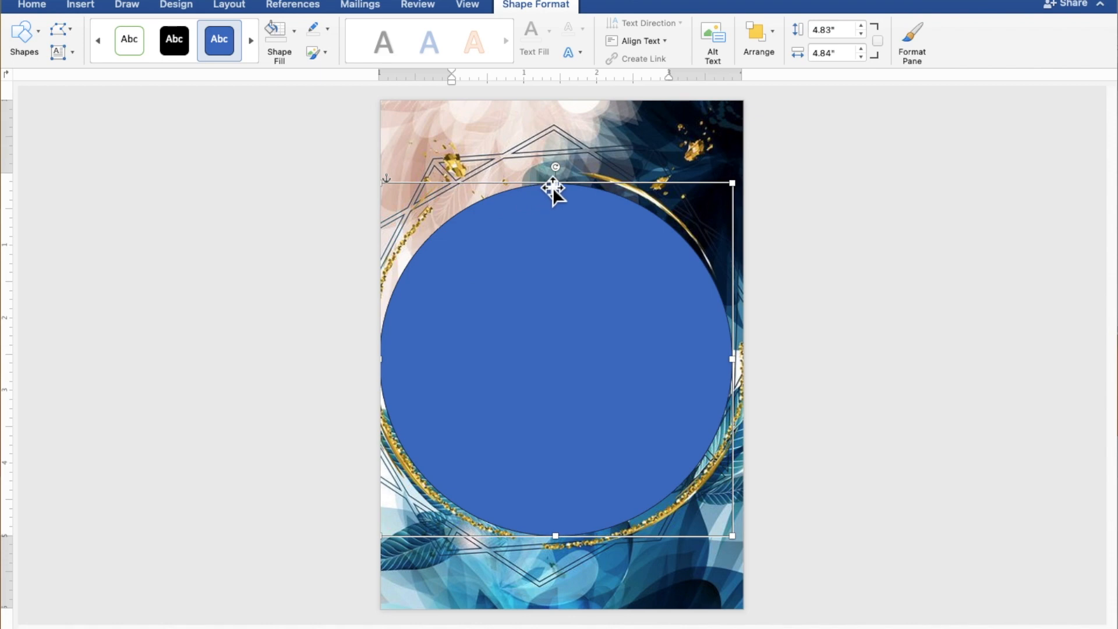
{"action": "left_click_drag", "start_coordinate": [563, 187], "coordinate": [556, 180]}
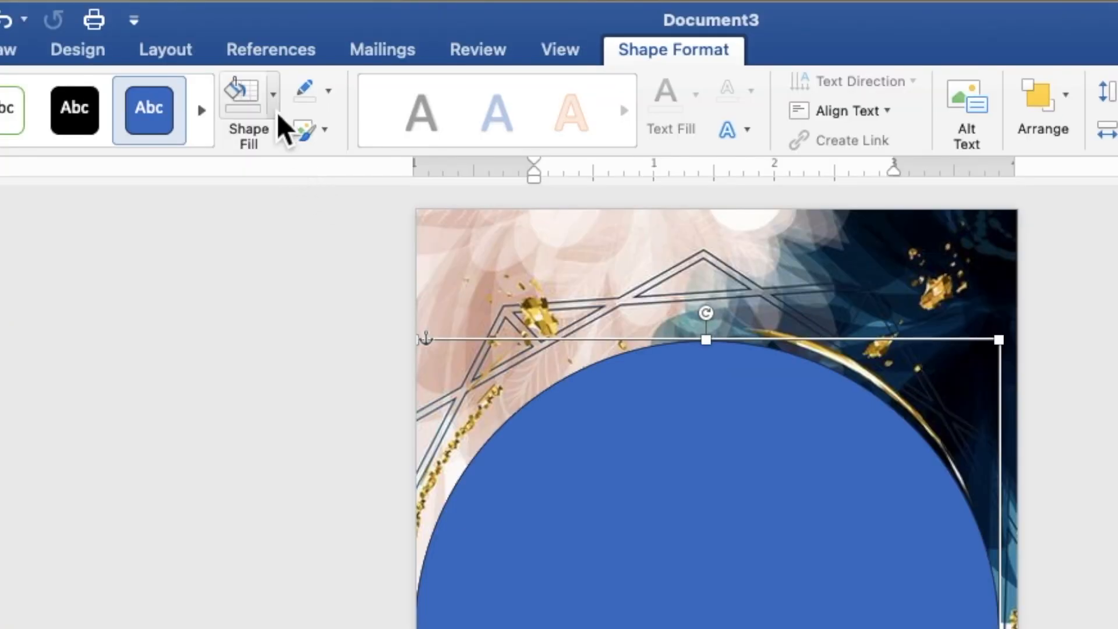
- Give the circle a white fill and no outline
{"action": "left_click", "coordinate": [277, 110]}
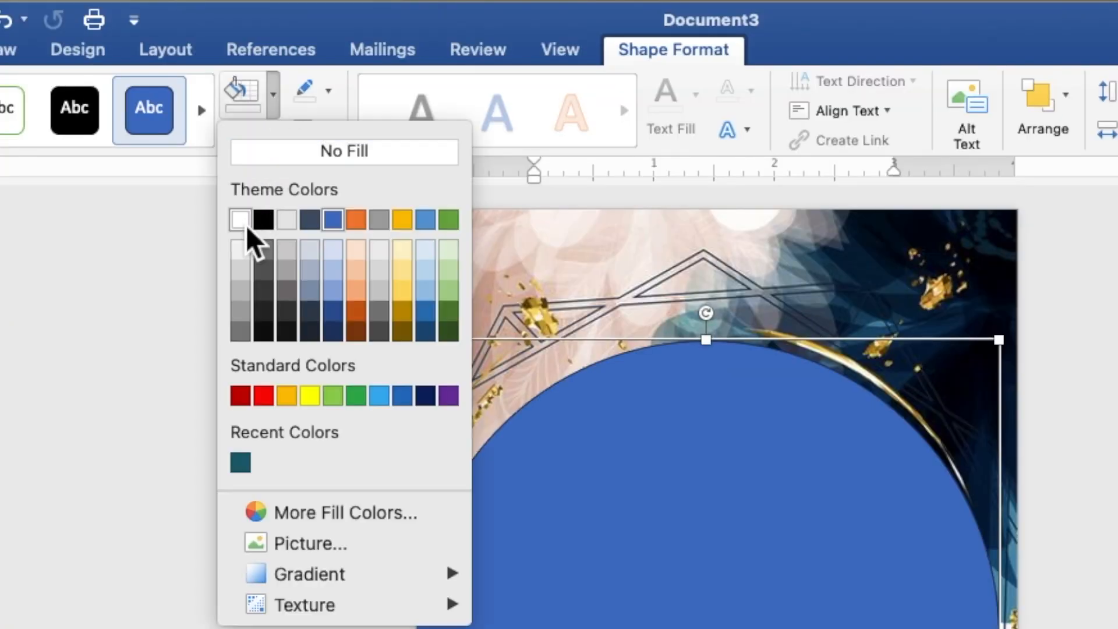
{"action": "left_click", "coordinate": [246, 226]}
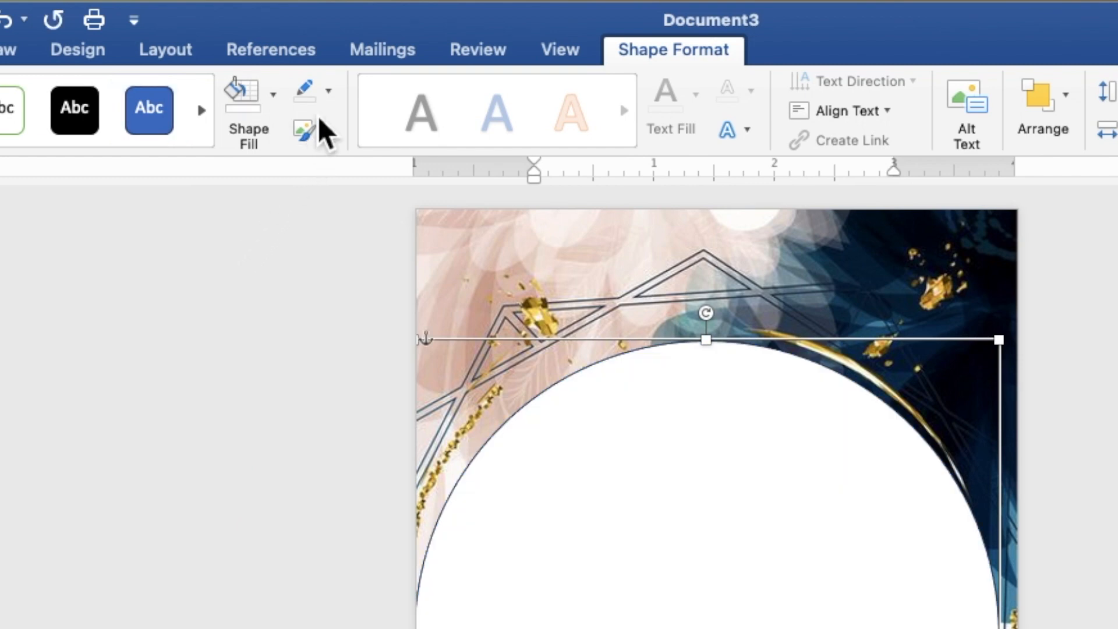
{"action": "left_click", "coordinate": [329, 93]}
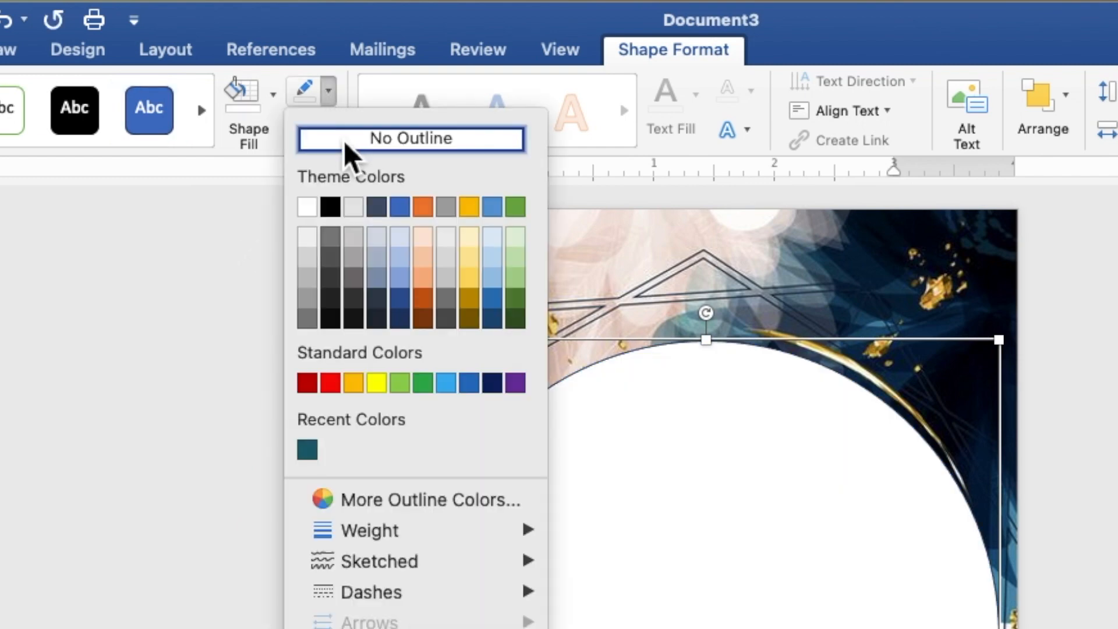
{"action": "left_click", "coordinate": [343, 141]}
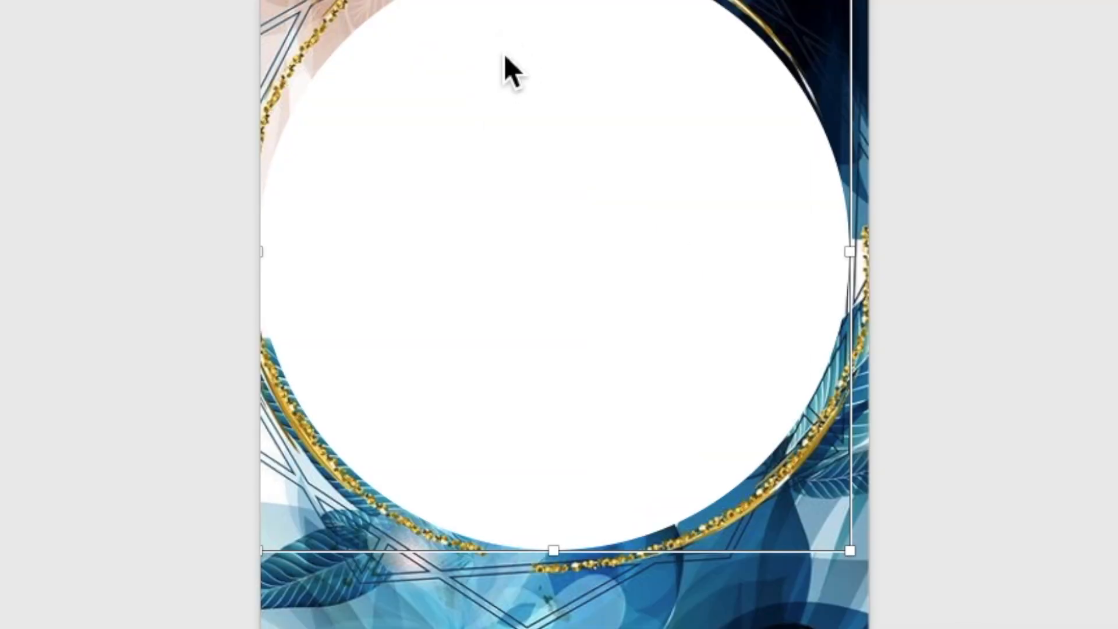
- Set the white circle's fill transparency to 30% in the Format Shape pane
{"action": "right_click", "coordinate": [526, 241]}
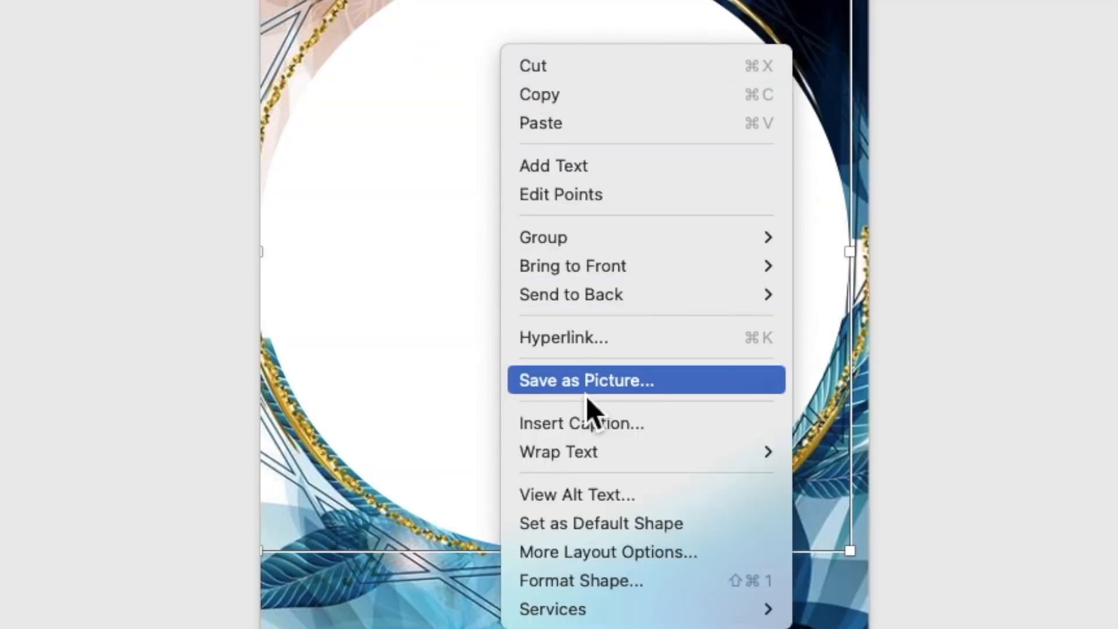
{"action": "left_click", "coordinate": [616, 582]}
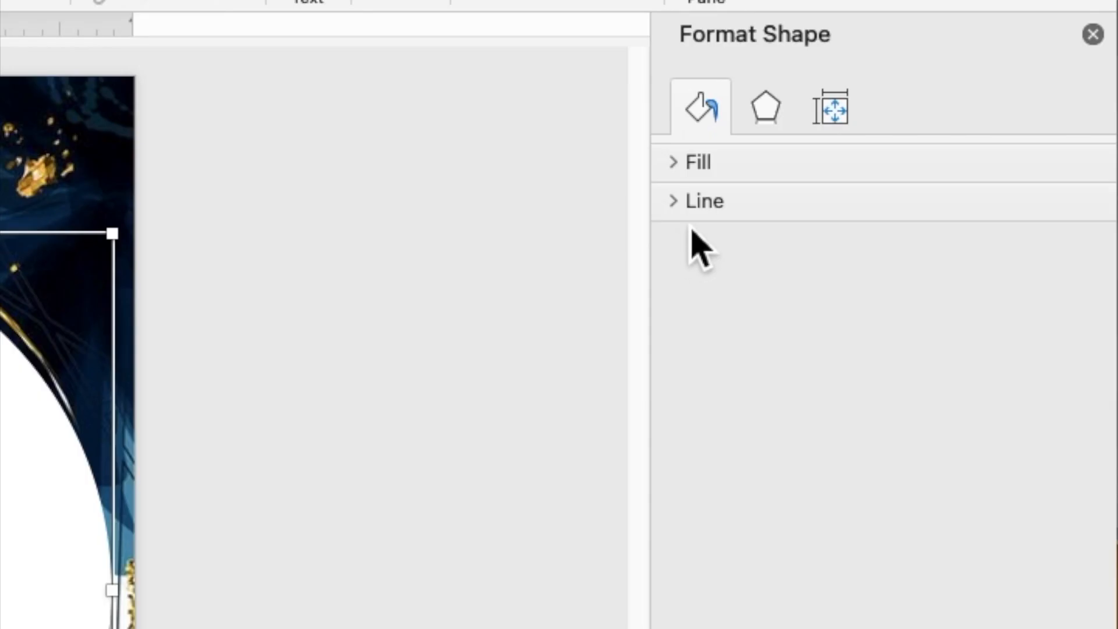
{"action": "left_click", "coordinate": [926, 147]}
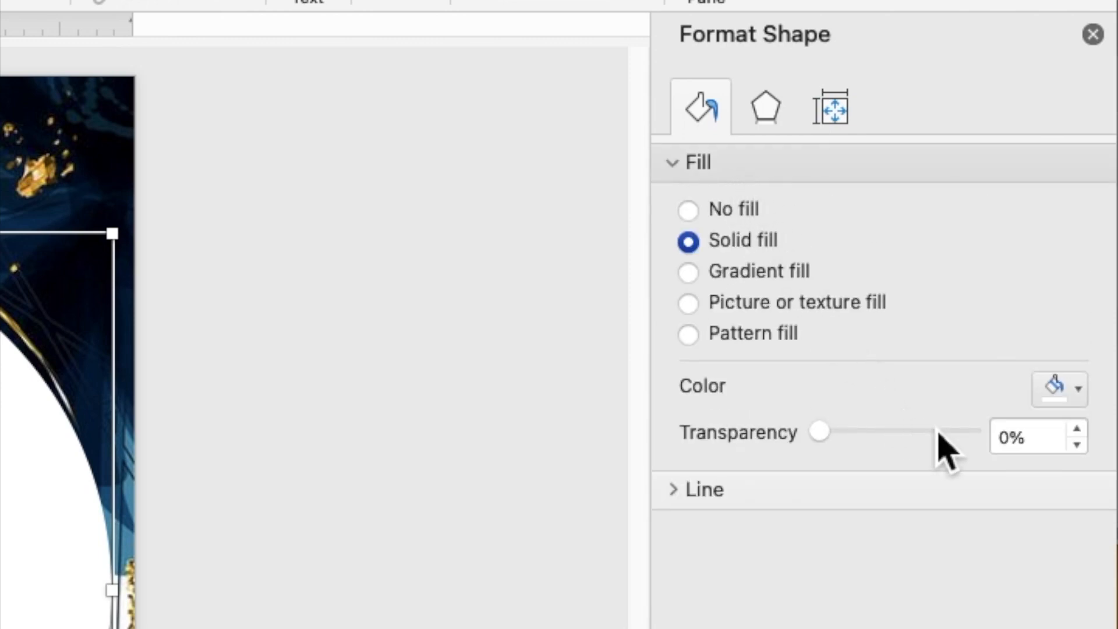
{"action": "left_click", "coordinate": [1037, 454]}
{"action": "left_click_drag", "start_coordinate": [1038, 454], "coordinate": [1002, 456]}
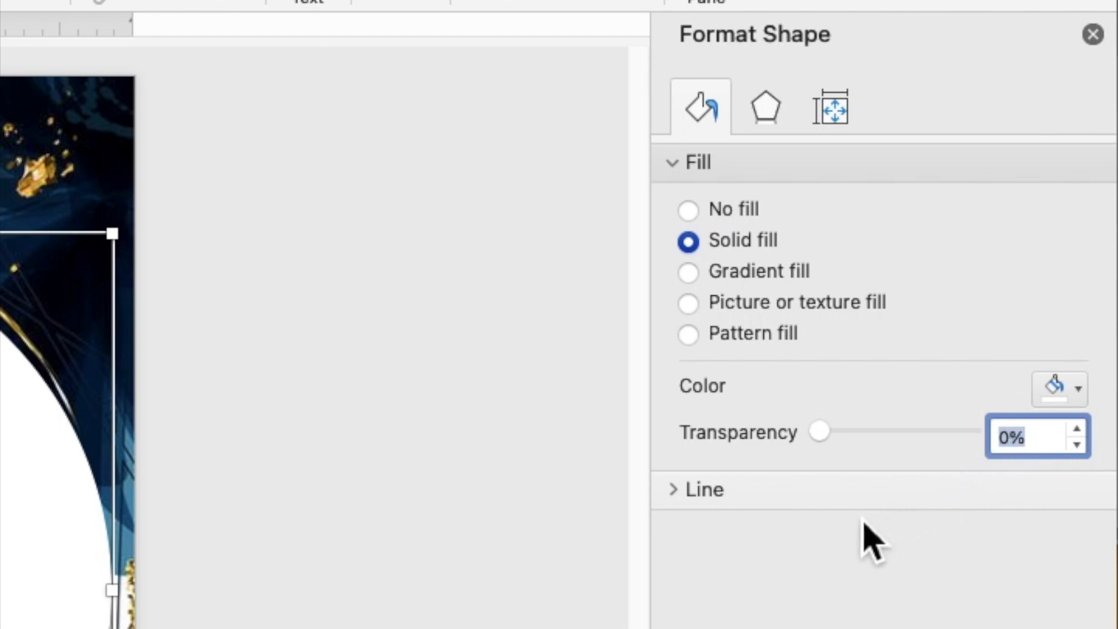
{"action": "type", "text": "3"}
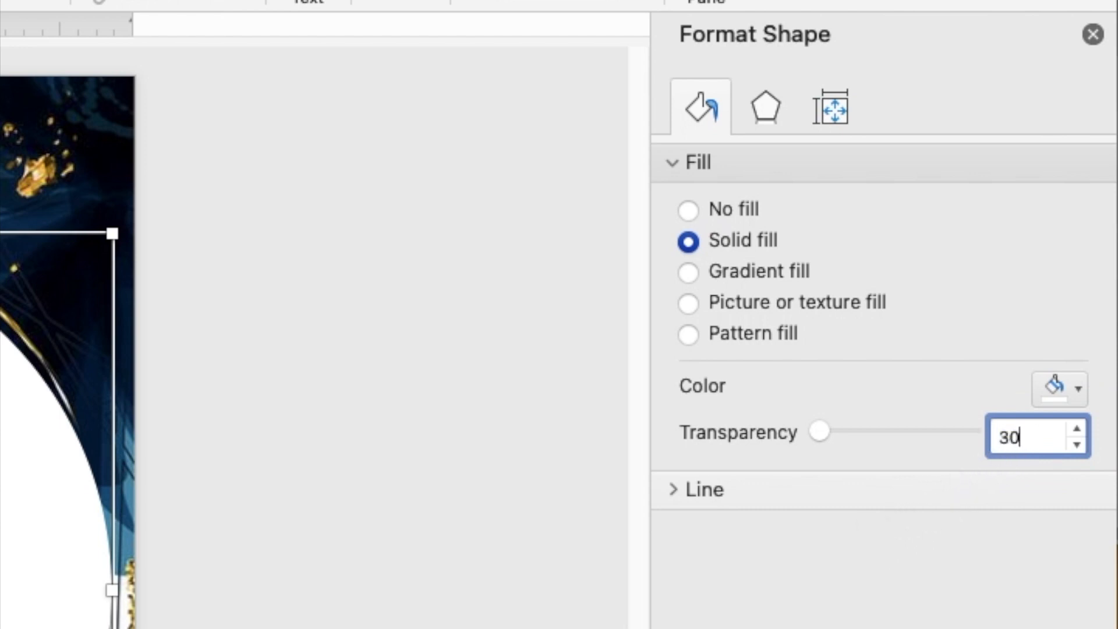
{"action": "type", "text": "0"}
{"action": "key", "text": "Return"}
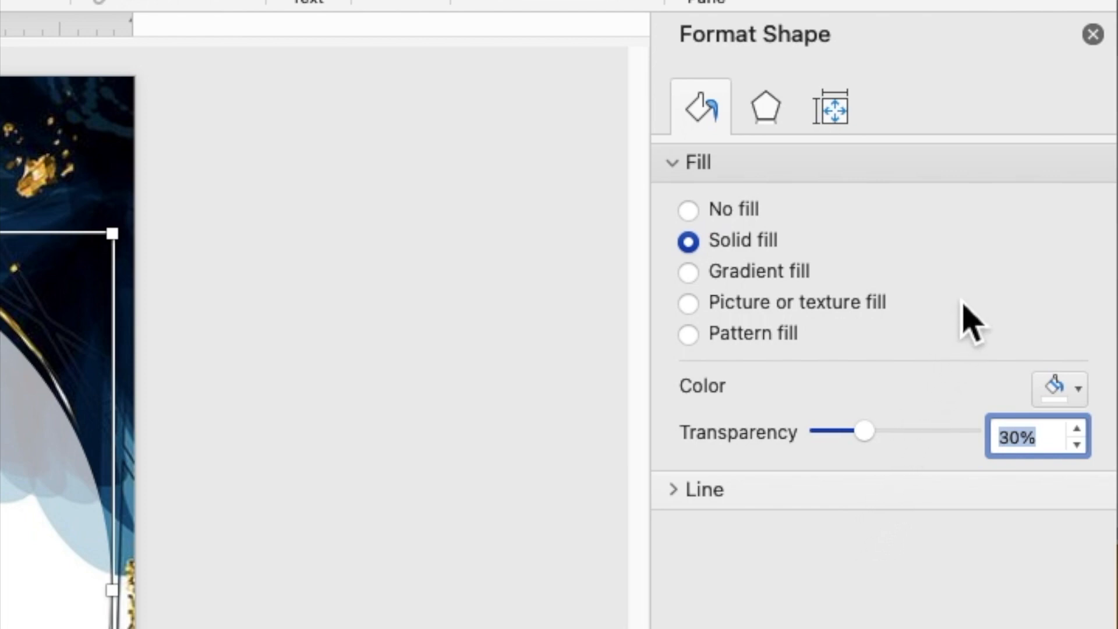
{"action": "left_click", "coordinate": [1093, 35]}
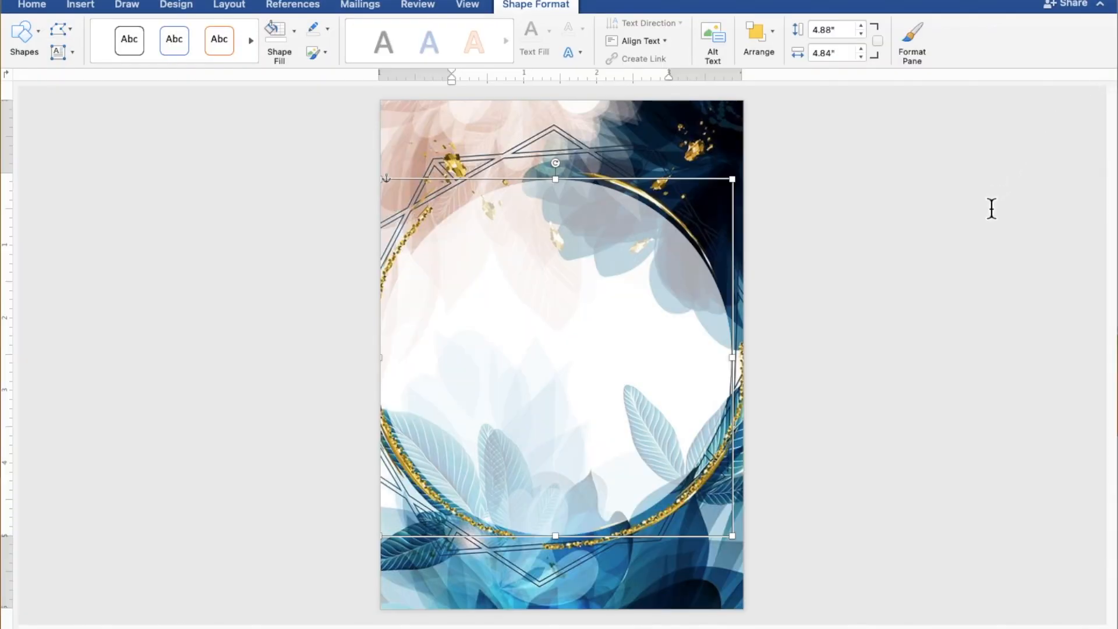
- Draw a 4.62" by 4.96" rectangle across the middle of the page
{"action": "left_click", "coordinate": [957, 309]}
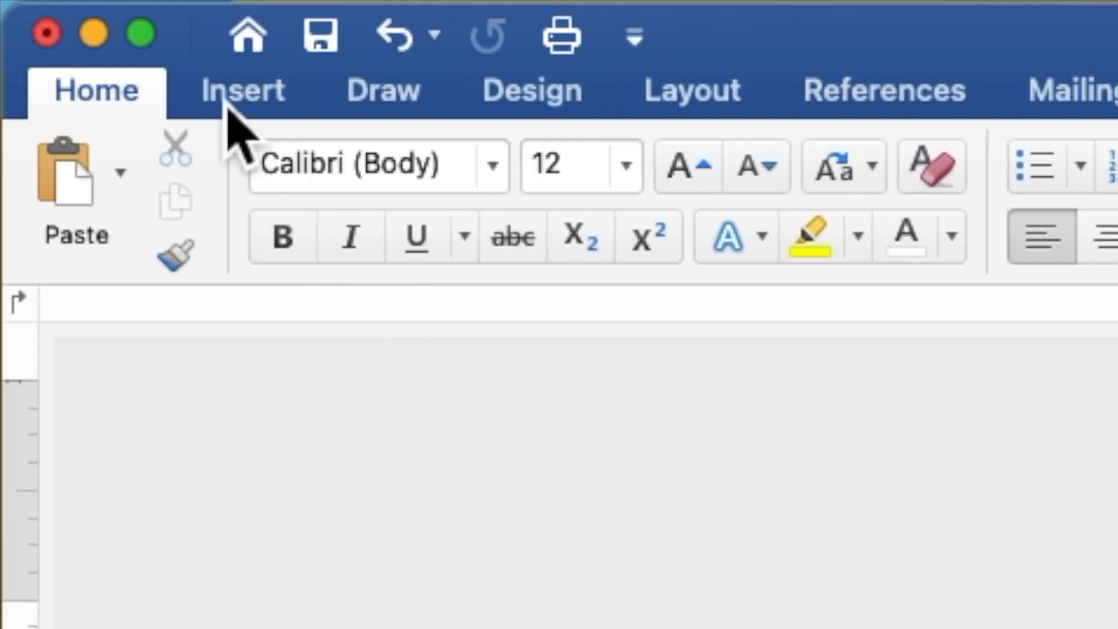
{"action": "left_click", "coordinate": [228, 105]}
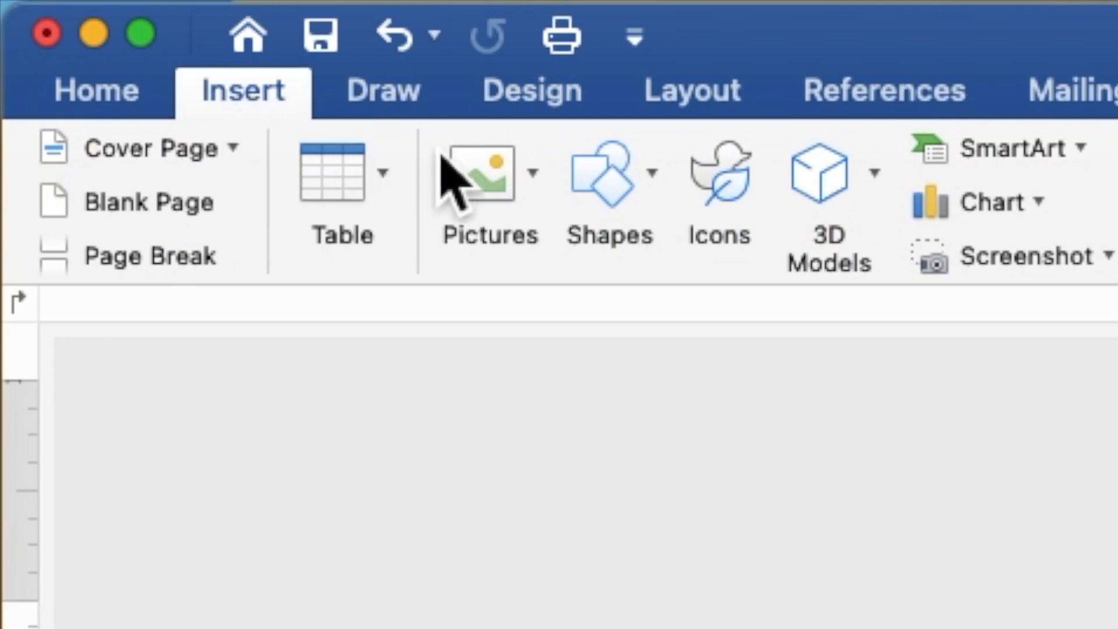
{"action": "left_click", "coordinate": [600, 189]}
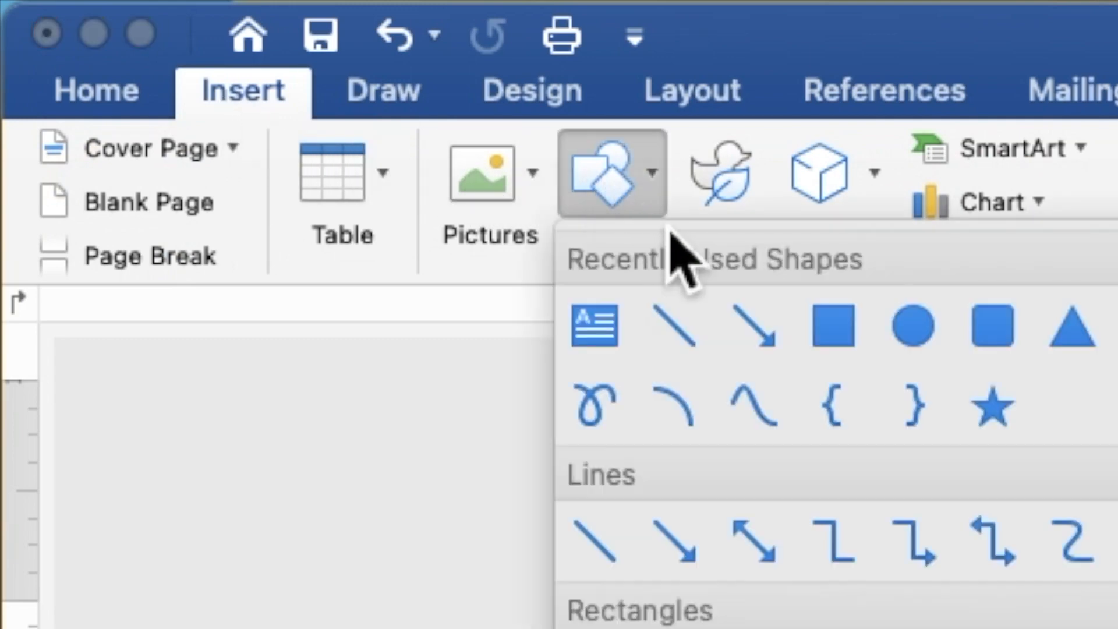
{"action": "left_click", "coordinate": [838, 324]}
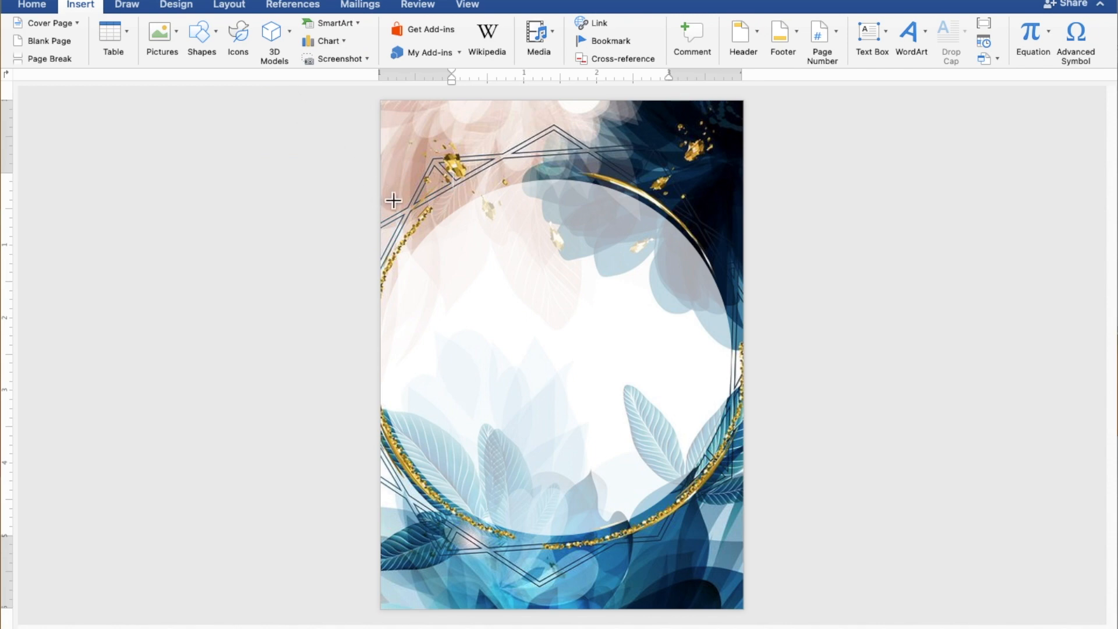
{"action": "left_click_drag", "start_coordinate": [383, 192], "coordinate": [751, 537]}
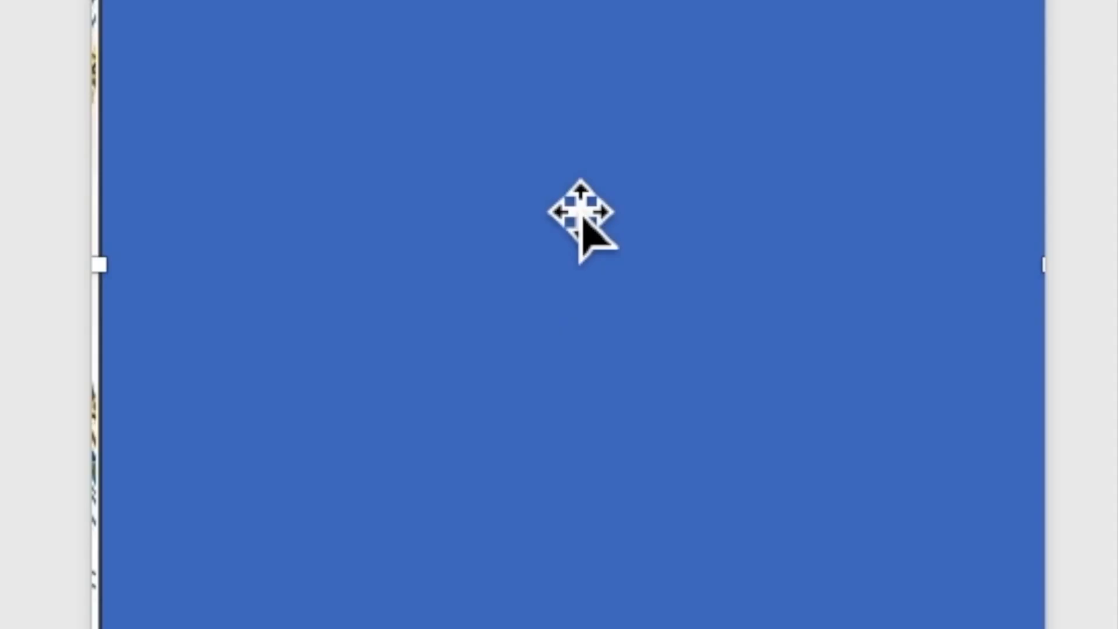
- Add text to the rectangle so typing can begin inside it
{"action": "right_click", "coordinate": [561, 334]}
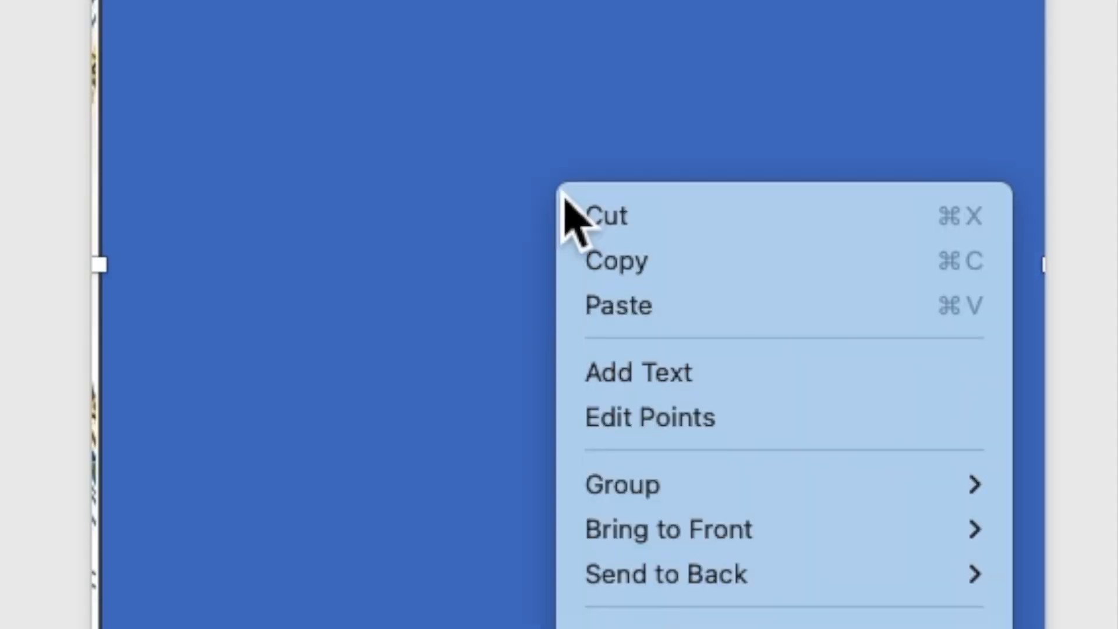
{"action": "left_click", "coordinate": [634, 373]}
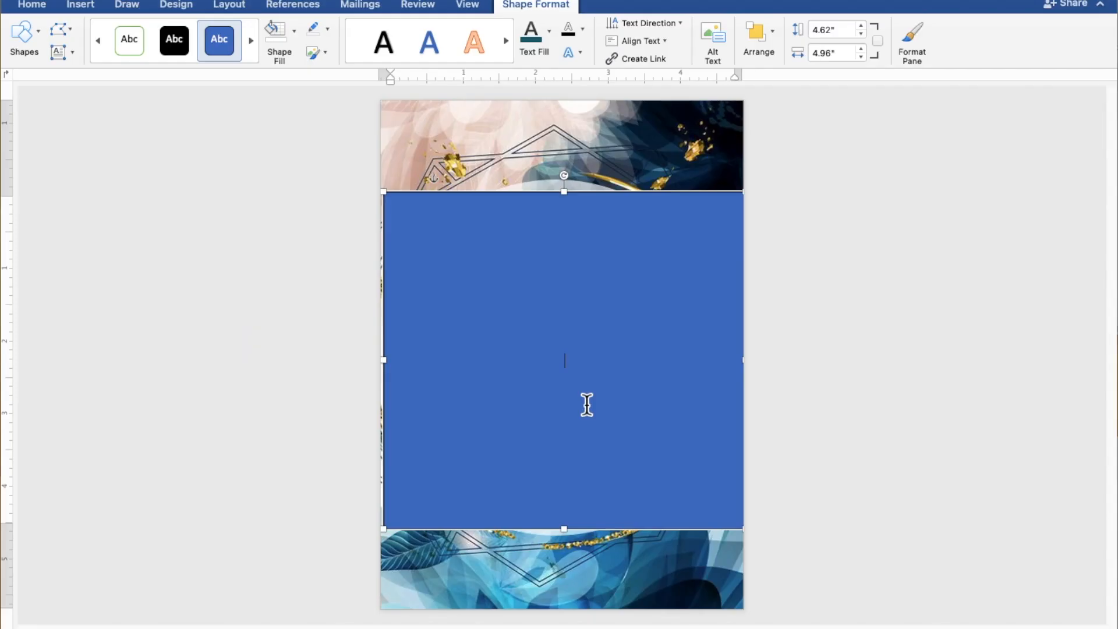
{"action": "scroll", "coordinate": [587, 405], "scroll_direction": "up", "scroll_amount": 6}
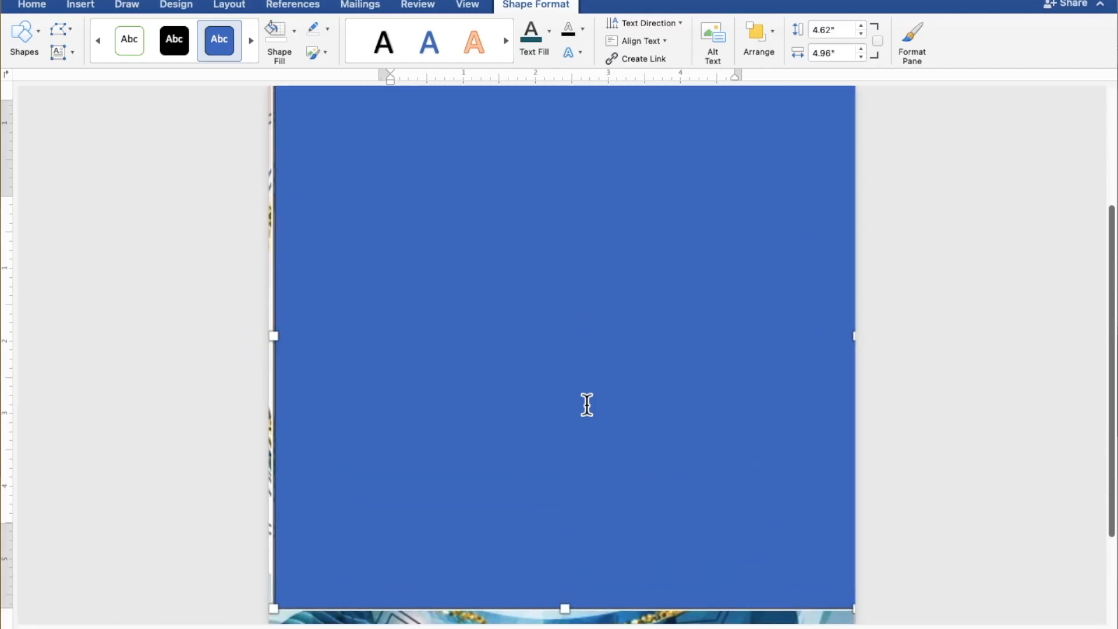
{"action": "scroll", "coordinate": [588, 404], "scroll_direction": "up", "scroll_amount": 2}
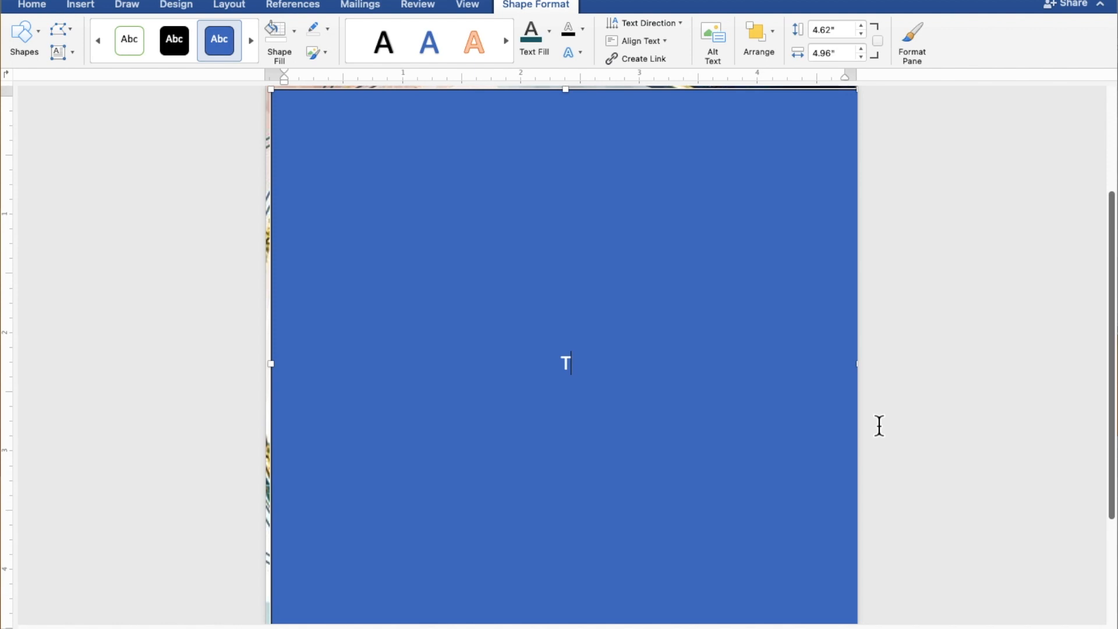
- Type the heading TOGETHER WITH THEIR FAMILIES, then the groom's full name below it
{"action": "type", "text": "GETHER"}
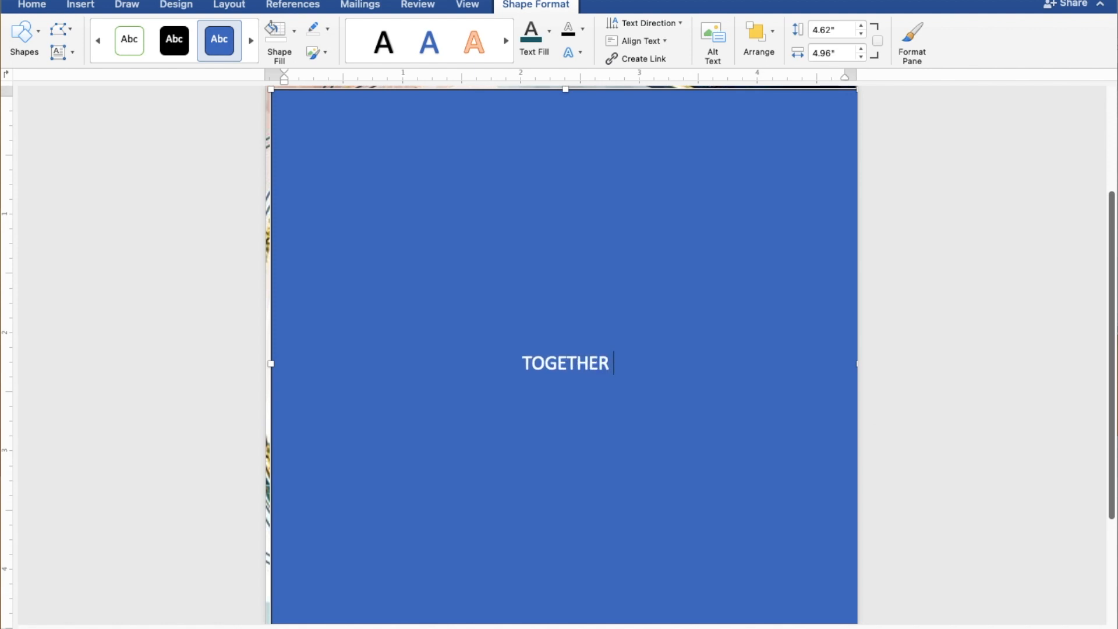
{"action": "type", "text": " WIT"}
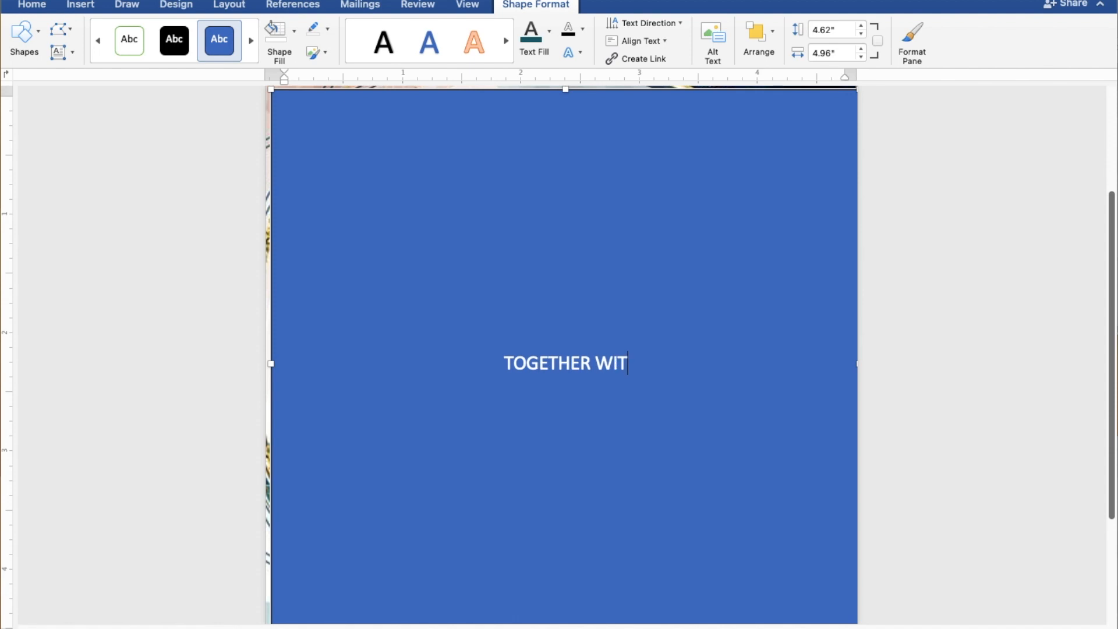
{"action": "type", "text": "H T"}
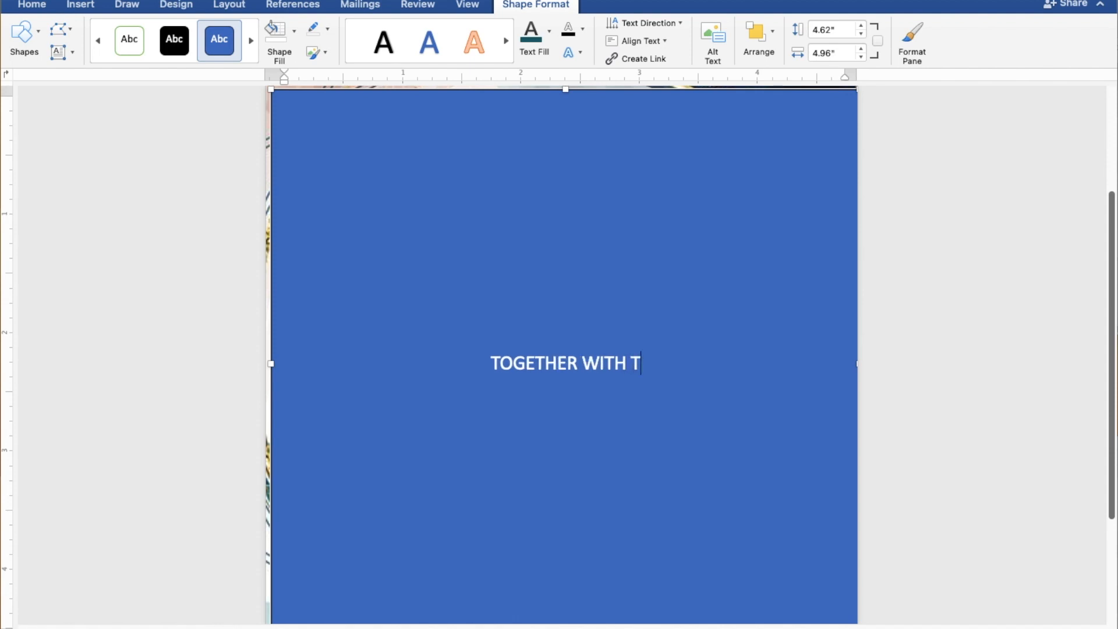
{"action": "type", "text": "HEIR"}
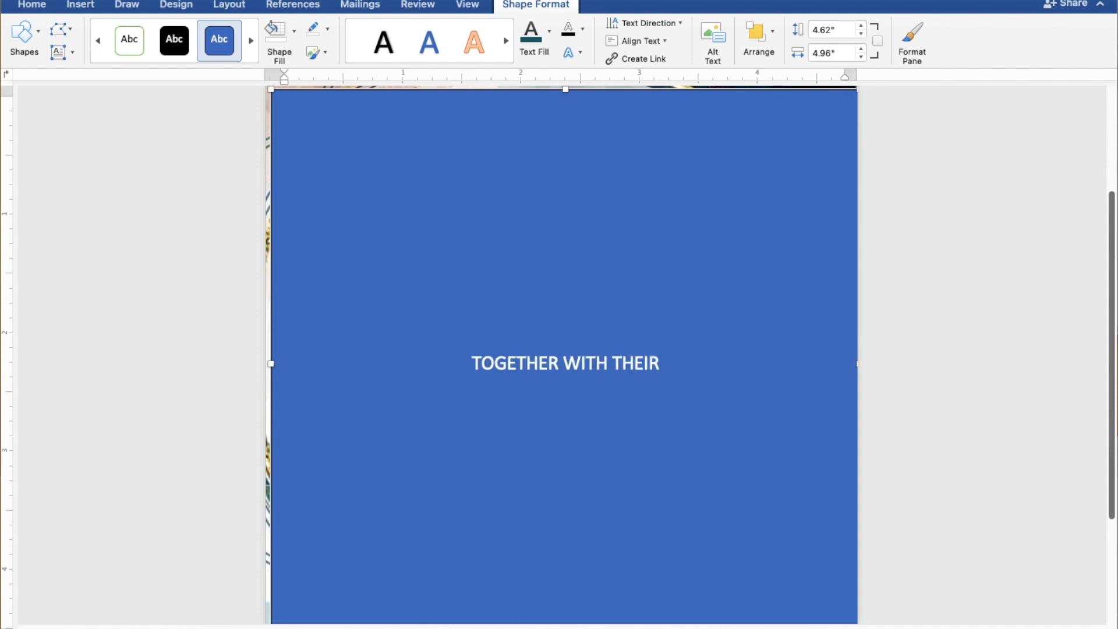
{"action": "type", "text": " FAM"}
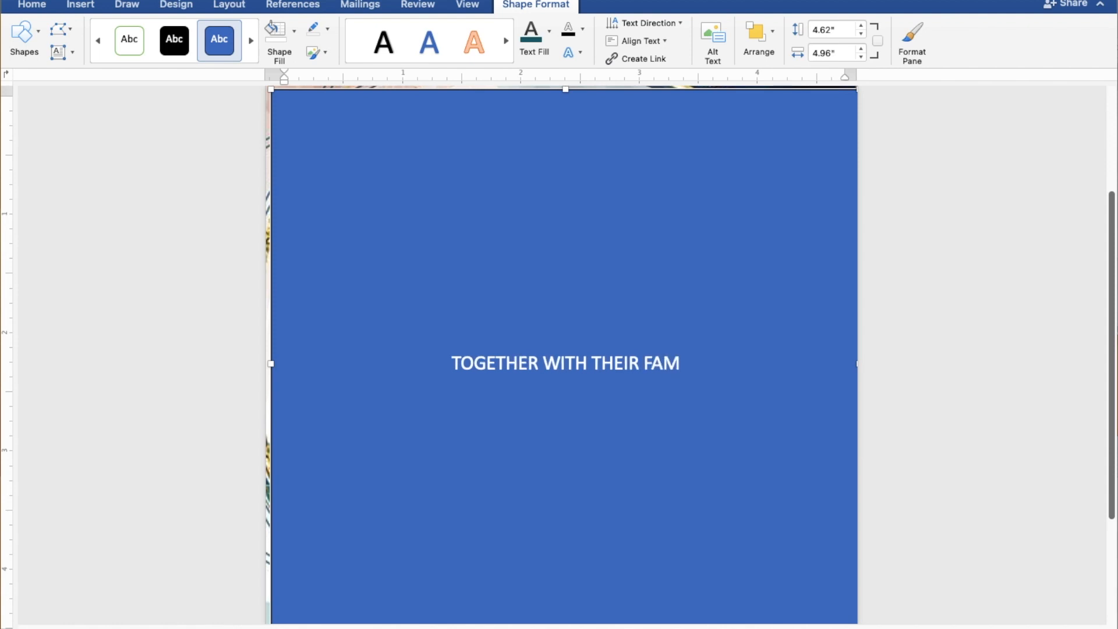
{"action": "type", "text": "ILIES"}
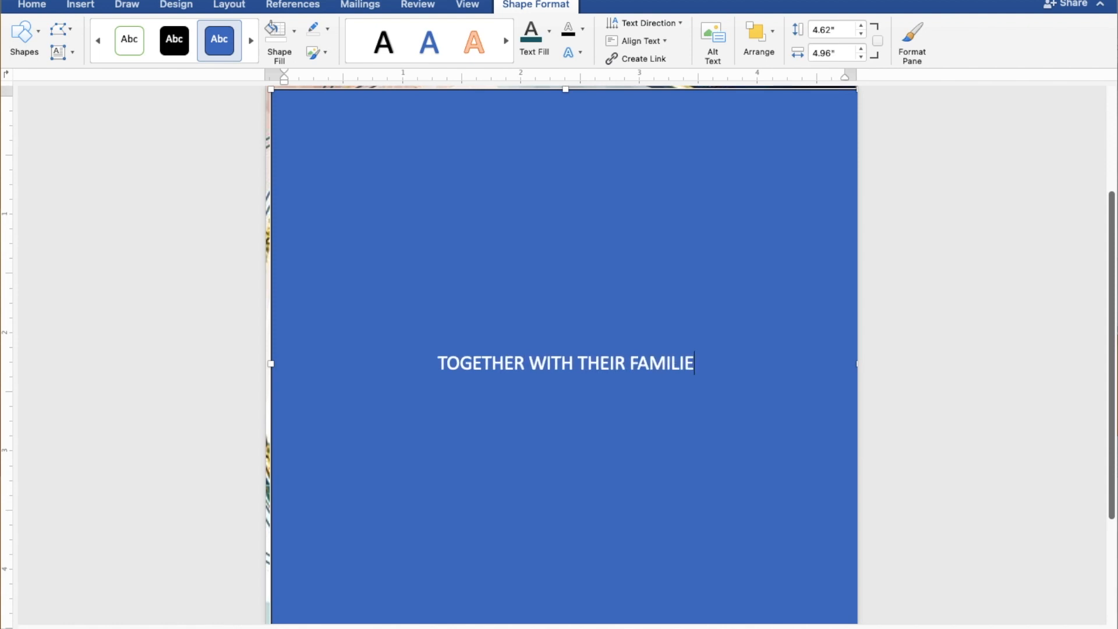
{"action": "key", "text": "Return"}
{"action": "key", "text": "Return"}
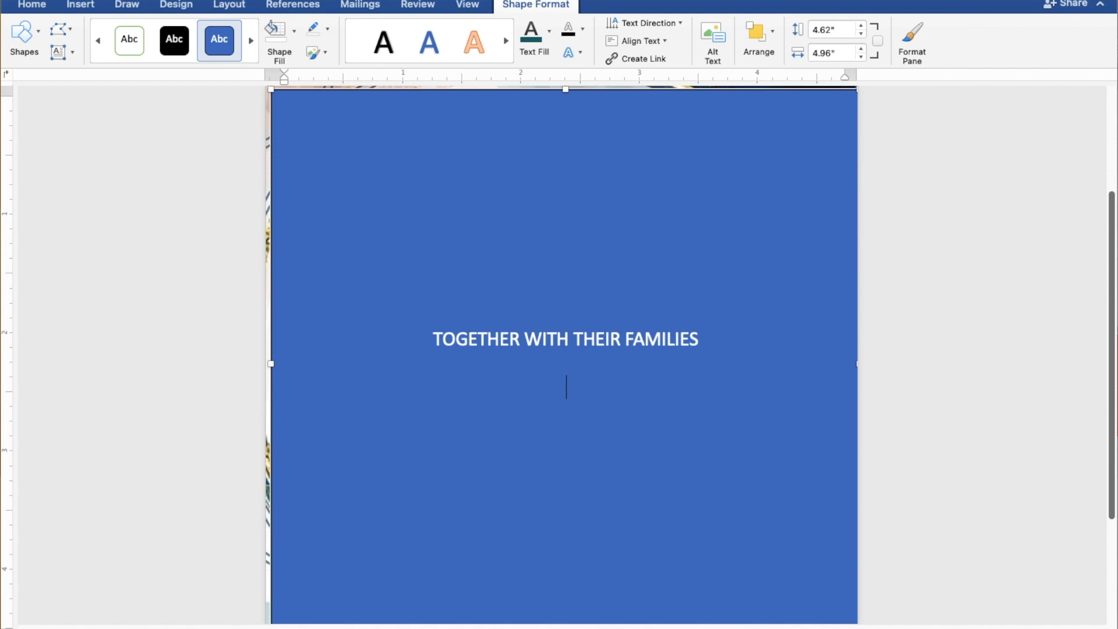
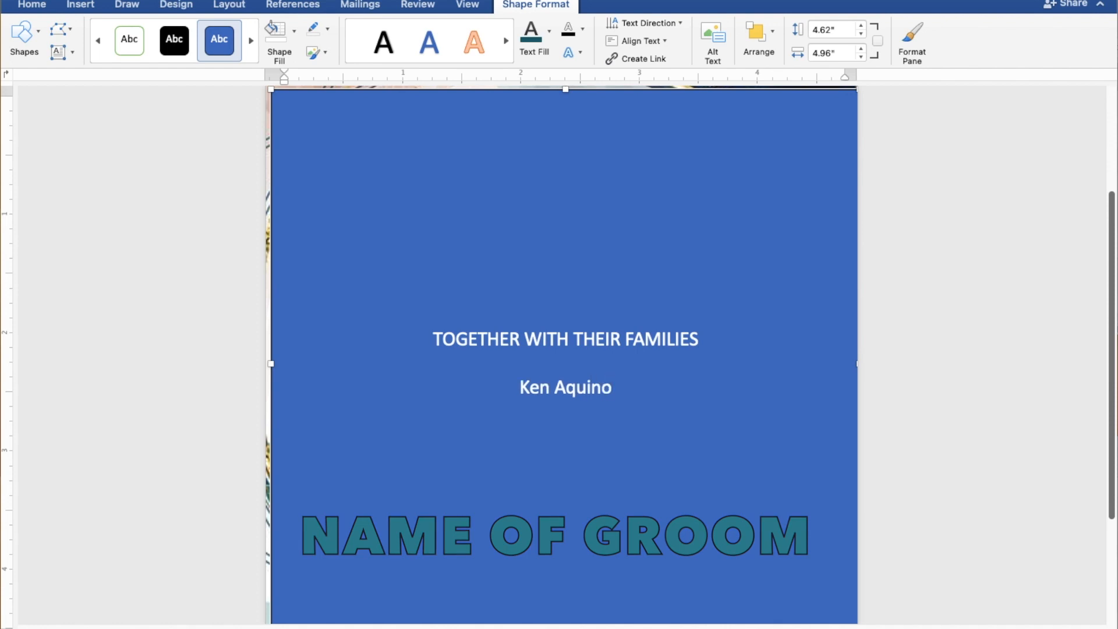
{"action": "key", "text": "Return"}
- Add AND and the bride's full name on the next lines, correcting a typo
{"action": "type", "text": "ND"}
{"action": "key", "text": "Return"}
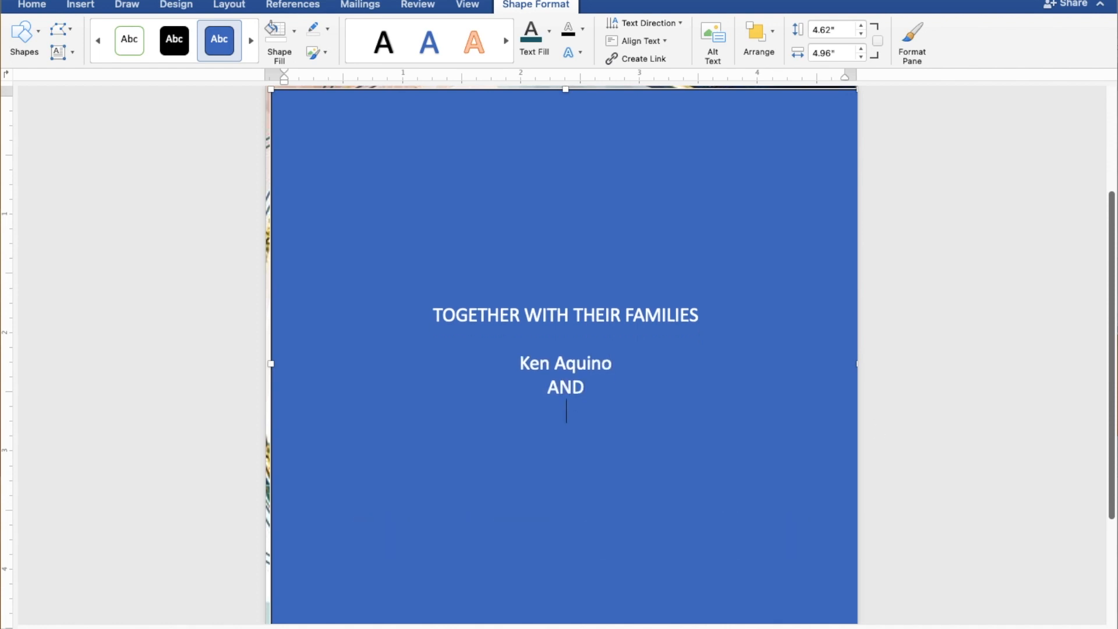
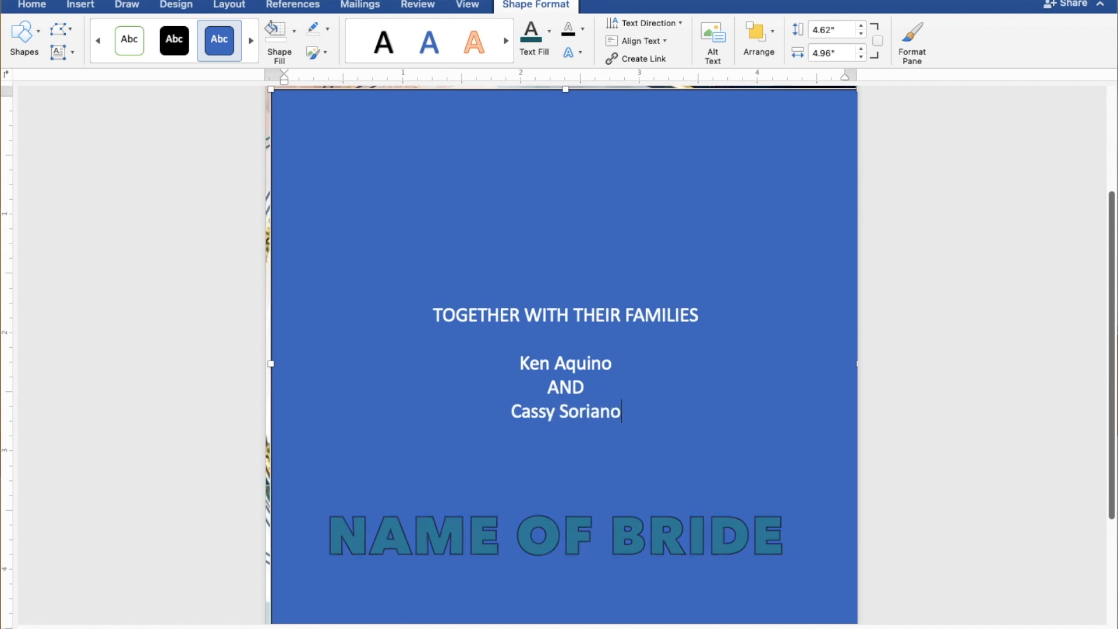
{"action": "key", "text": "Return"}
{"action": "key", "text": "Return"}
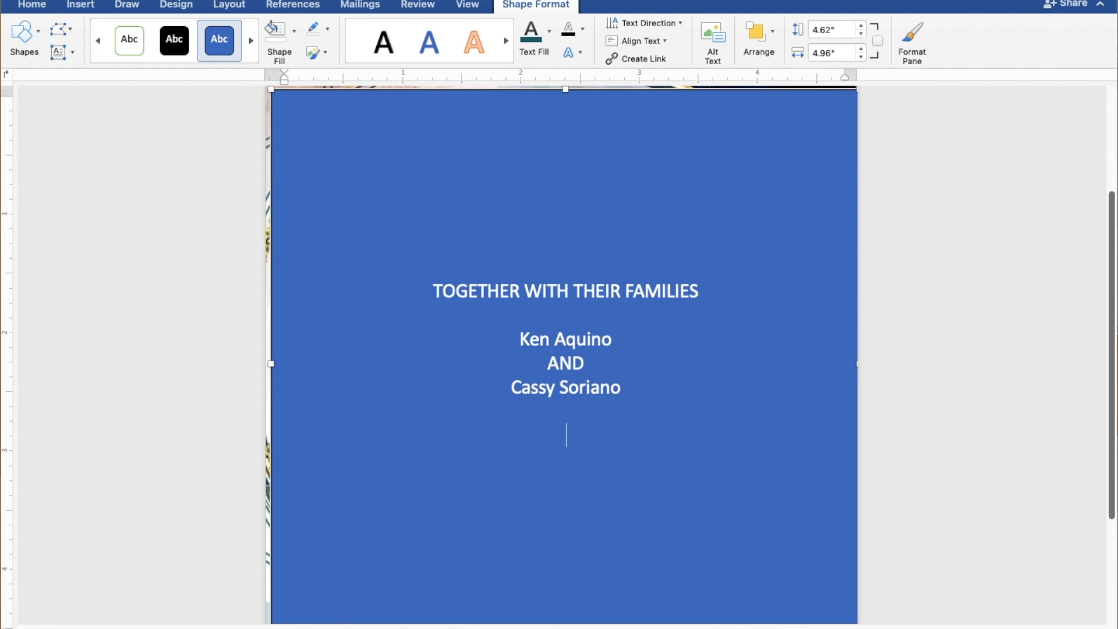
- Type REQUEST THE PLEASURE OF YOUR PRESENCE and AS THEY JOYFULLY UNITE IN MARRIAGE on separate lines
{"action": "type", "text": "REQUEST"}
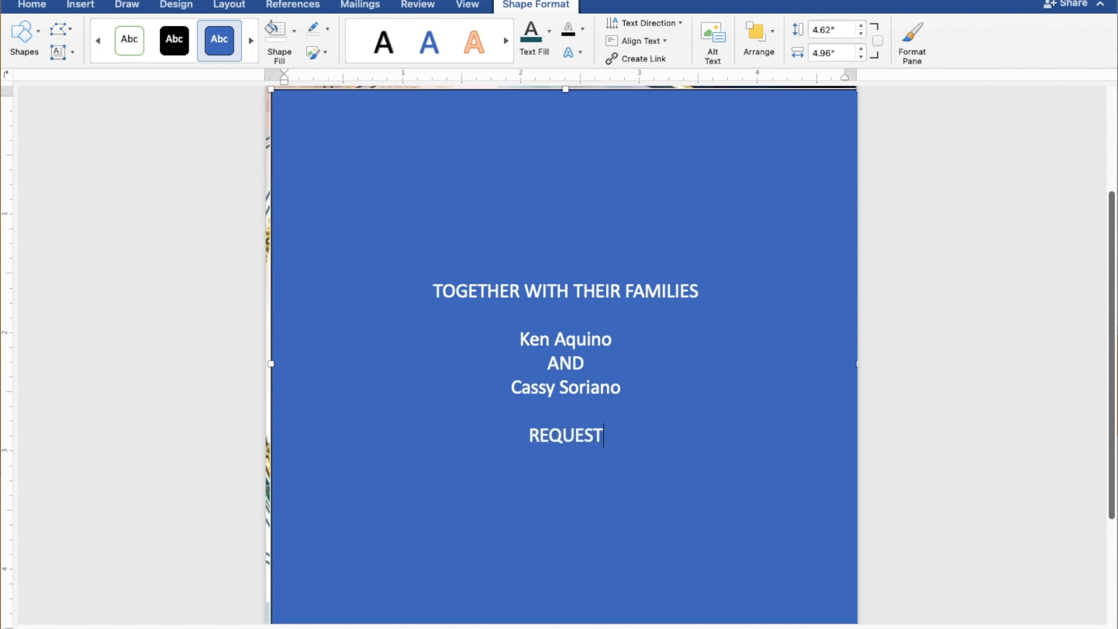
{"action": "type", "text": " THE PLEASURE"}
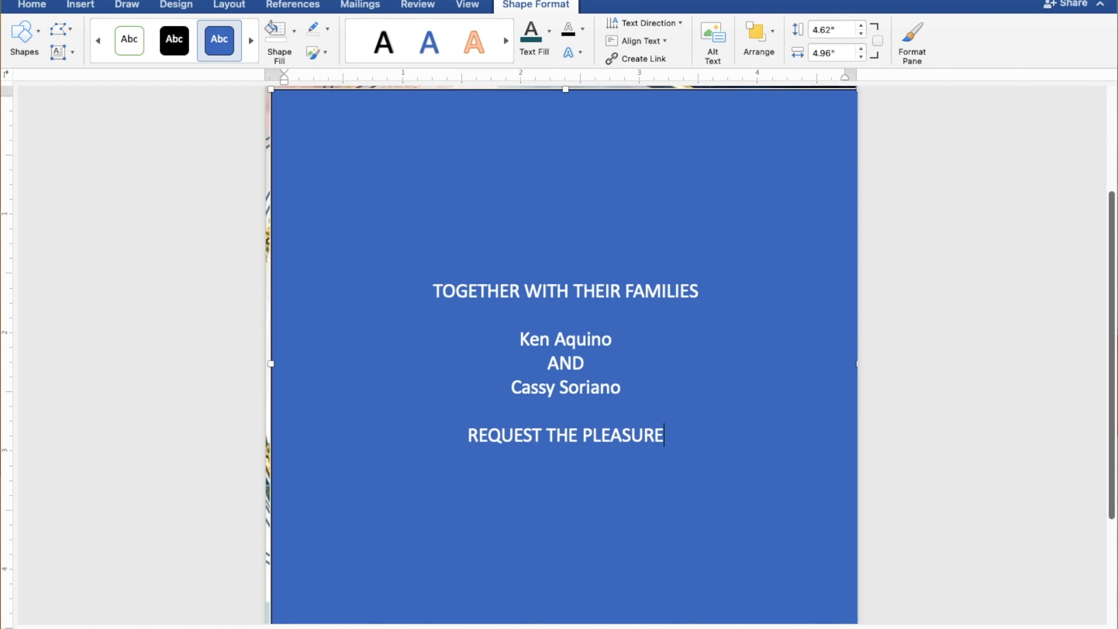
{"action": "type", "text": " OF YOUR"}
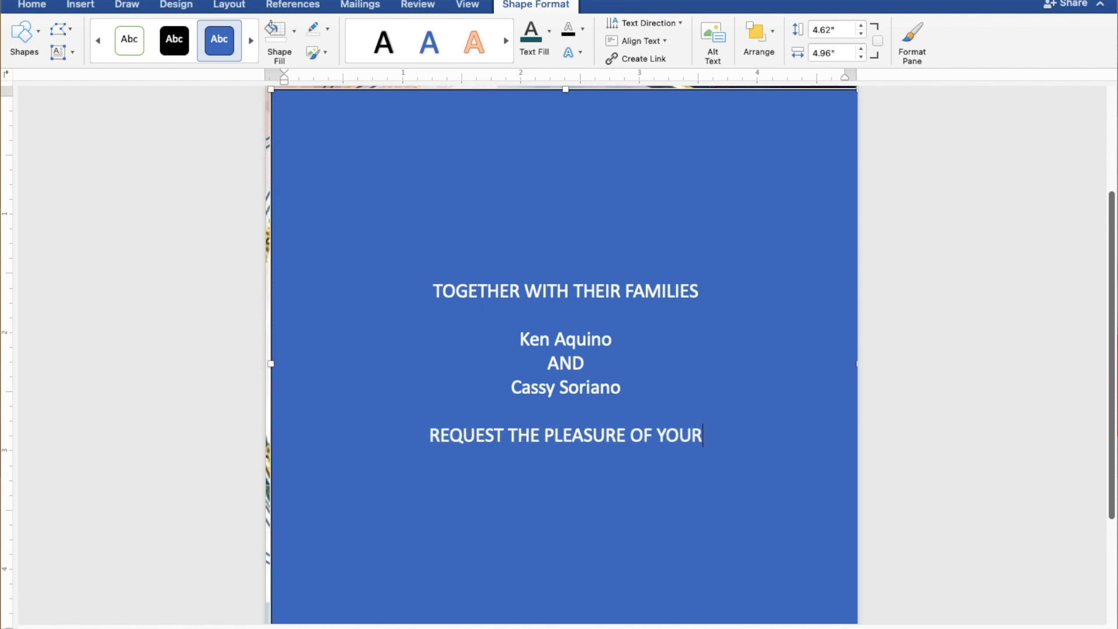
{"action": "type", "text": " PRE"}
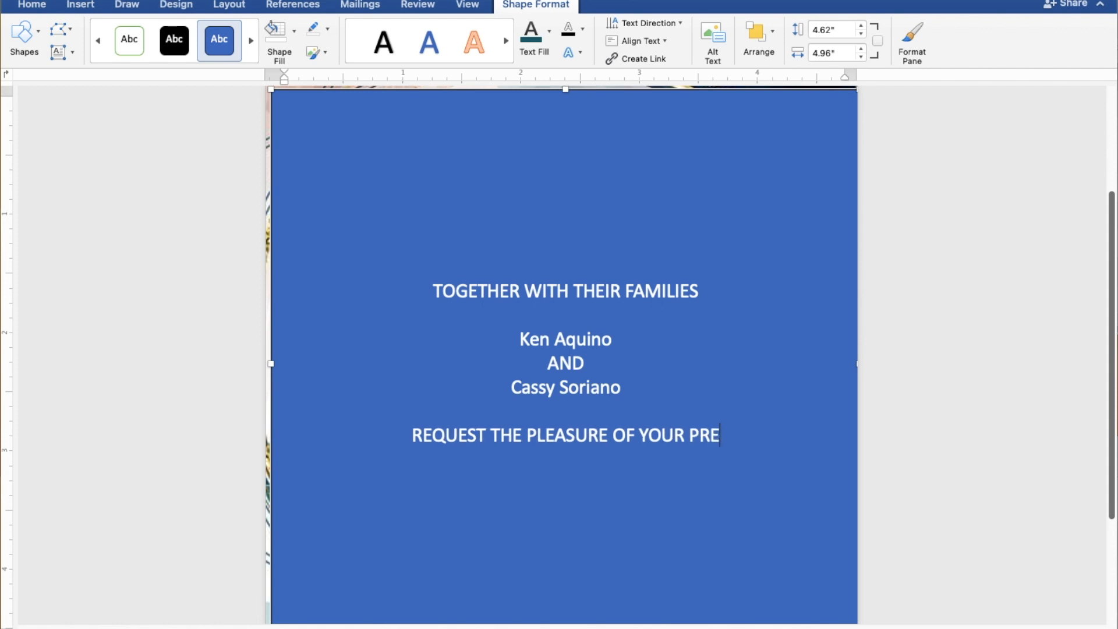
{"action": "type", "text": "SENCE"}
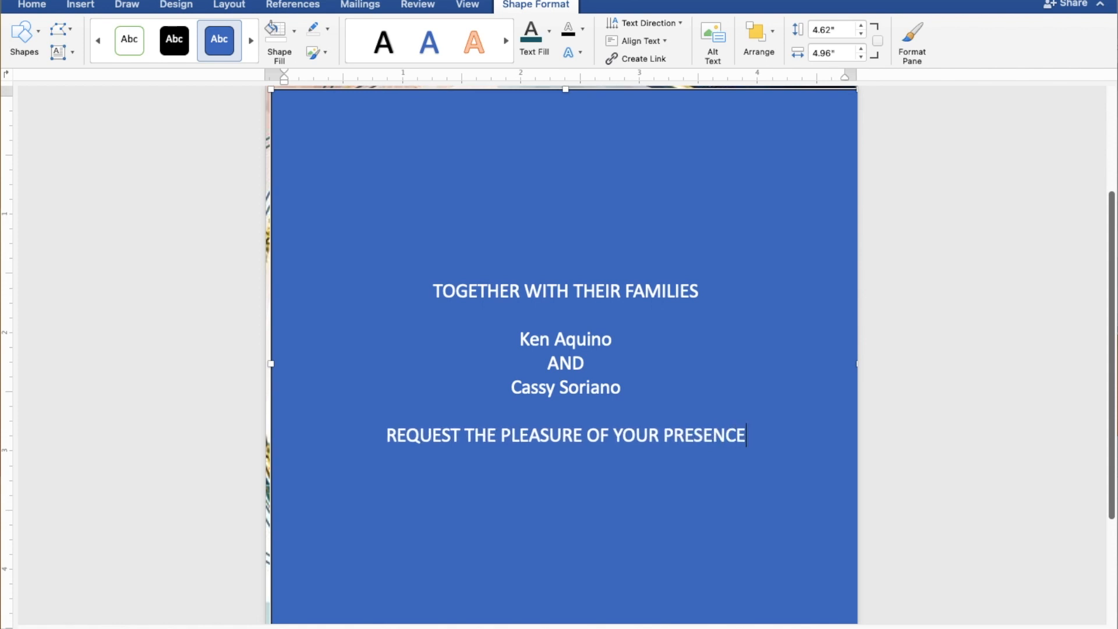
{"action": "key", "text": "Return"}
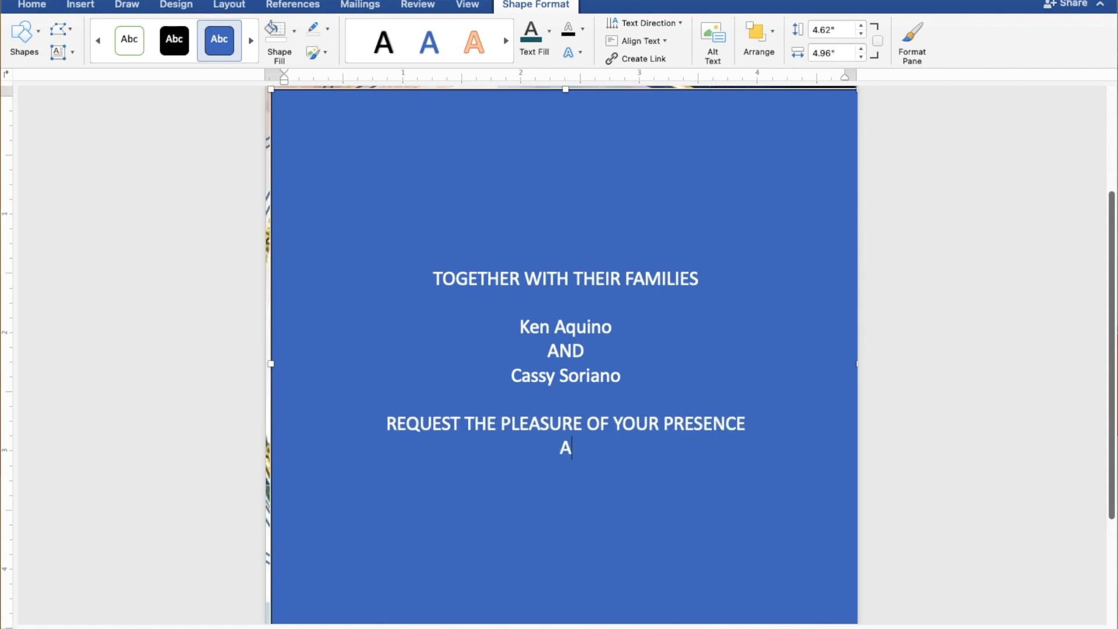
{"action": "type", "text": "AS THEY J"}
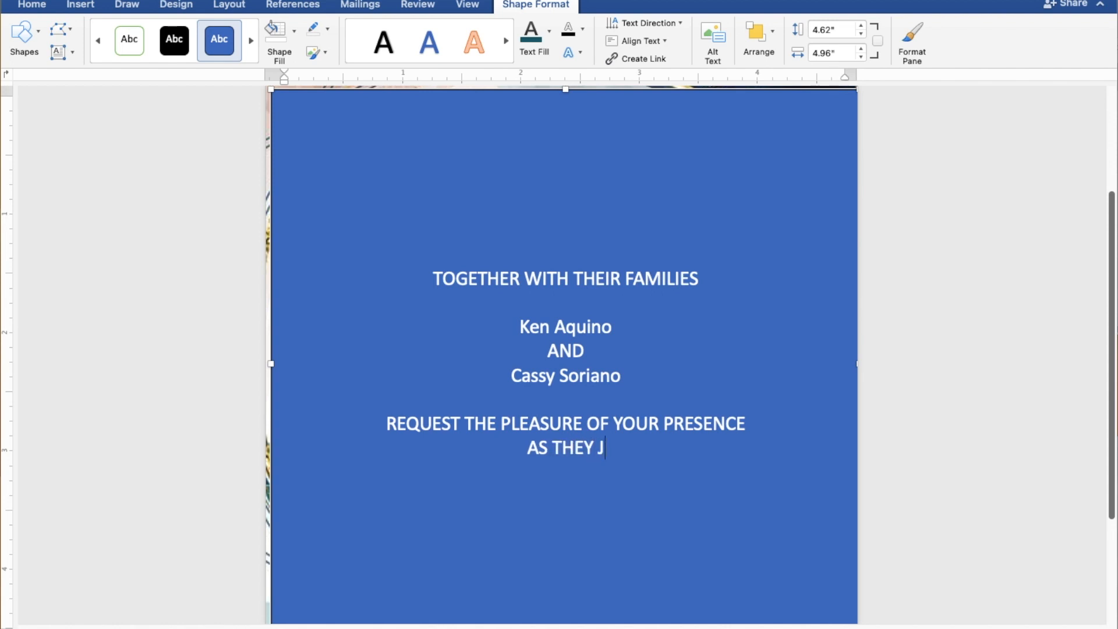
{"action": "type", "text": "OYFU"}
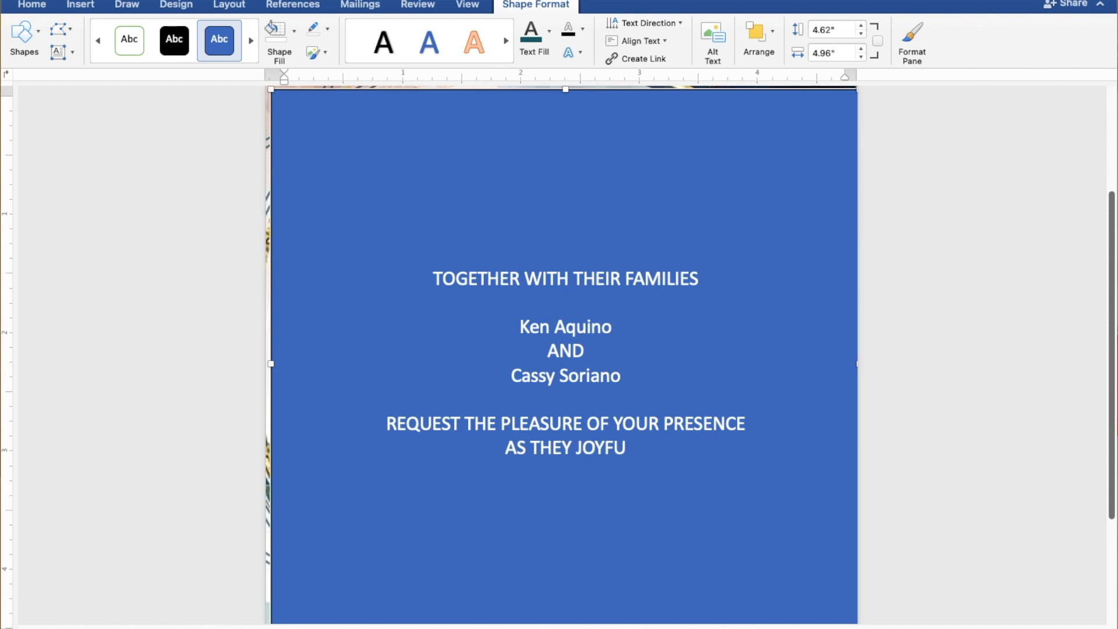
{"action": "type", "text": "LLY UNITE IN"}
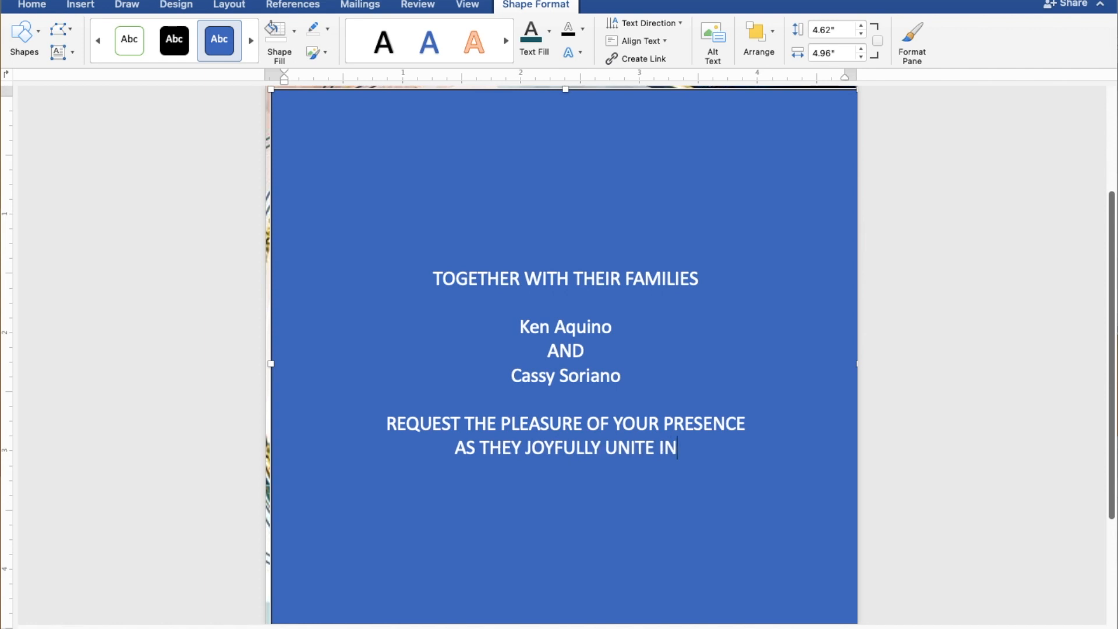
{"action": "type", "text": " MA"}
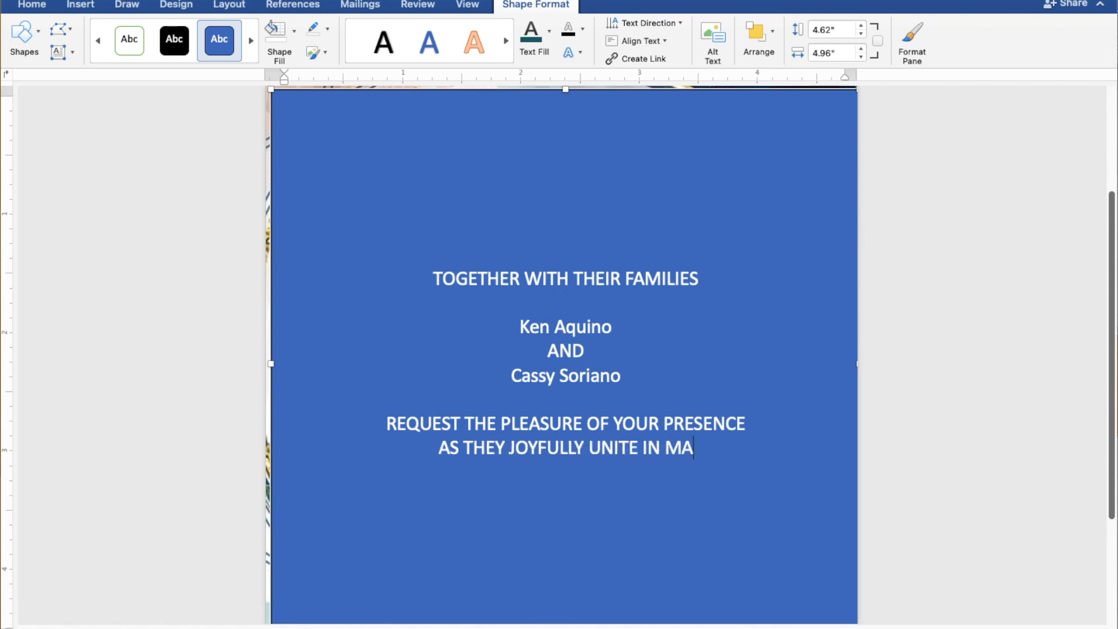
{"action": "type", "text": "RRIAGE"}
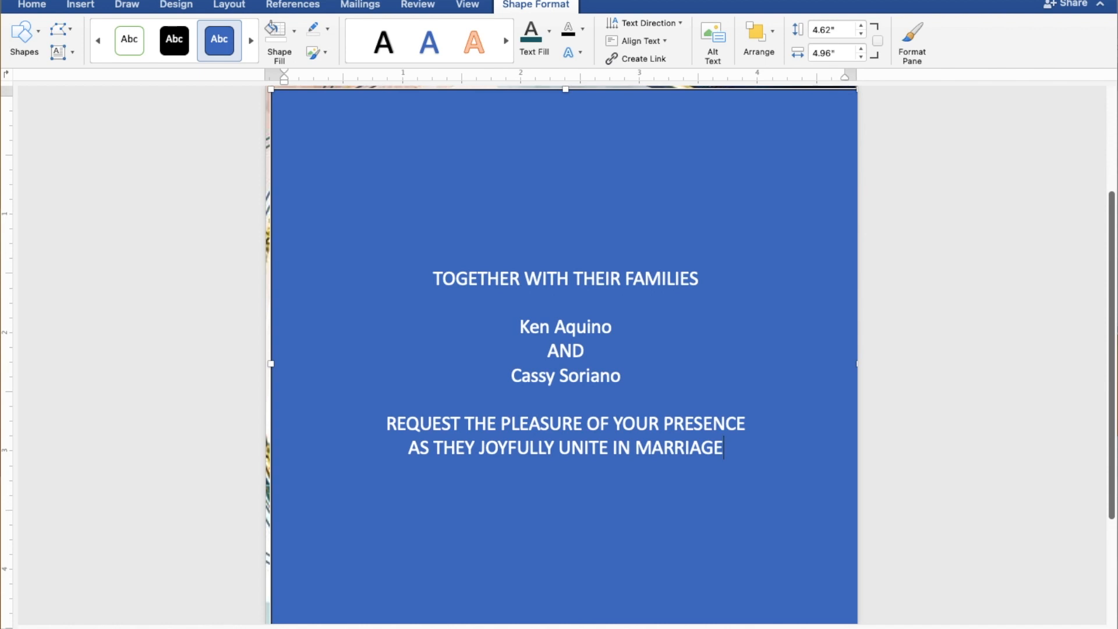
{"action": "key", "text": "Return"}
{"action": "key", "text": "Return"}
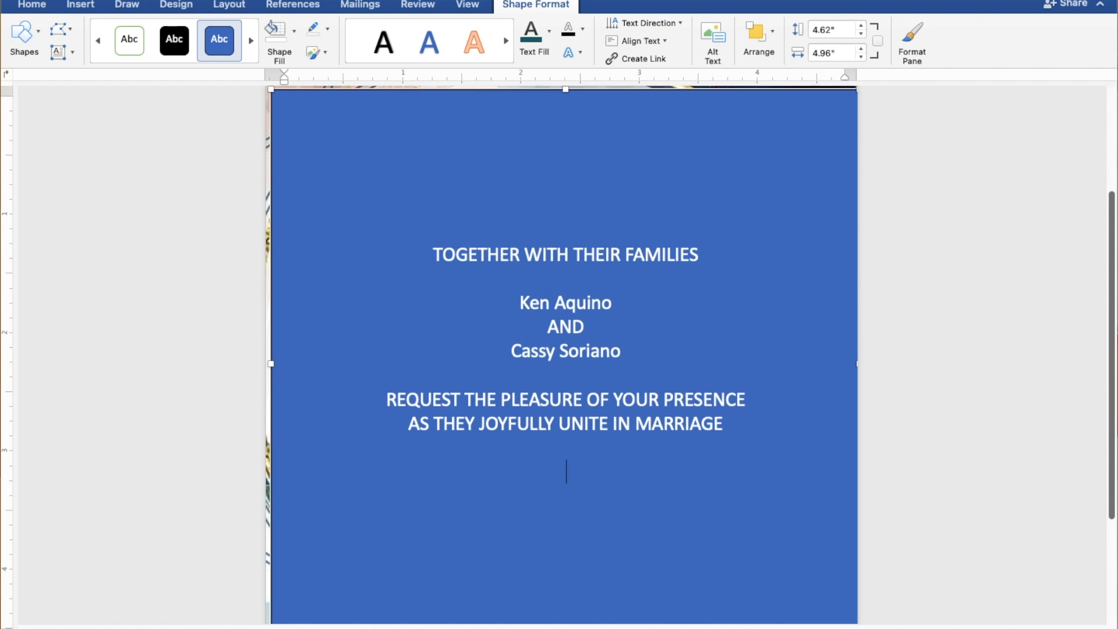
- Type SUNDAY, JULY 30, 2023 and 10:00 IN THE MORNING on separate lines
{"action": "type", "text": "SUN"}
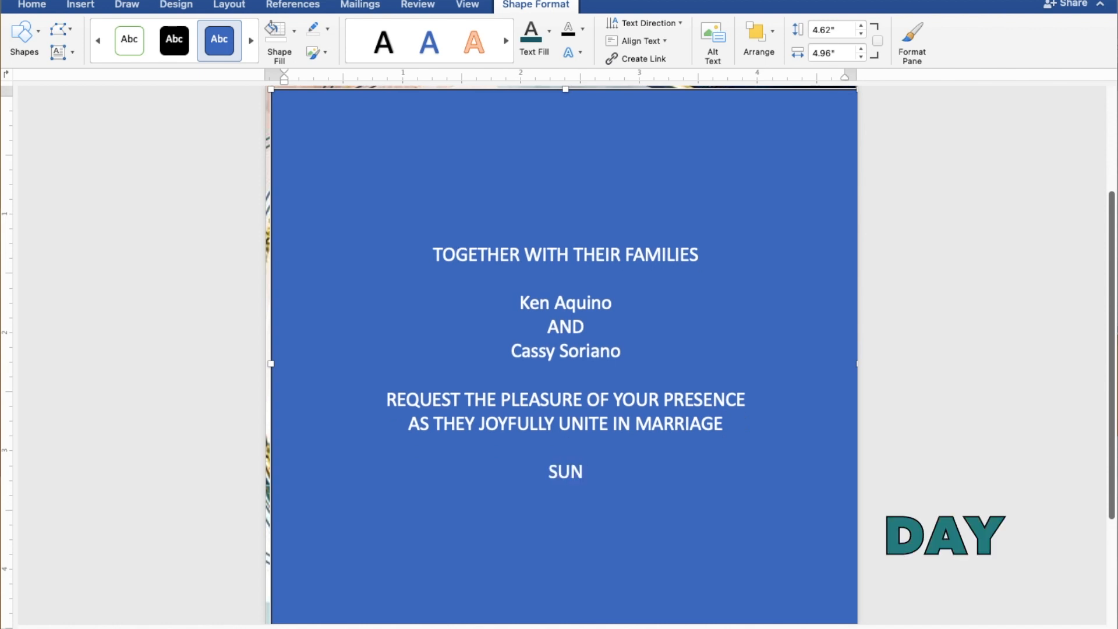
{"action": "type", "text": "DAY"}
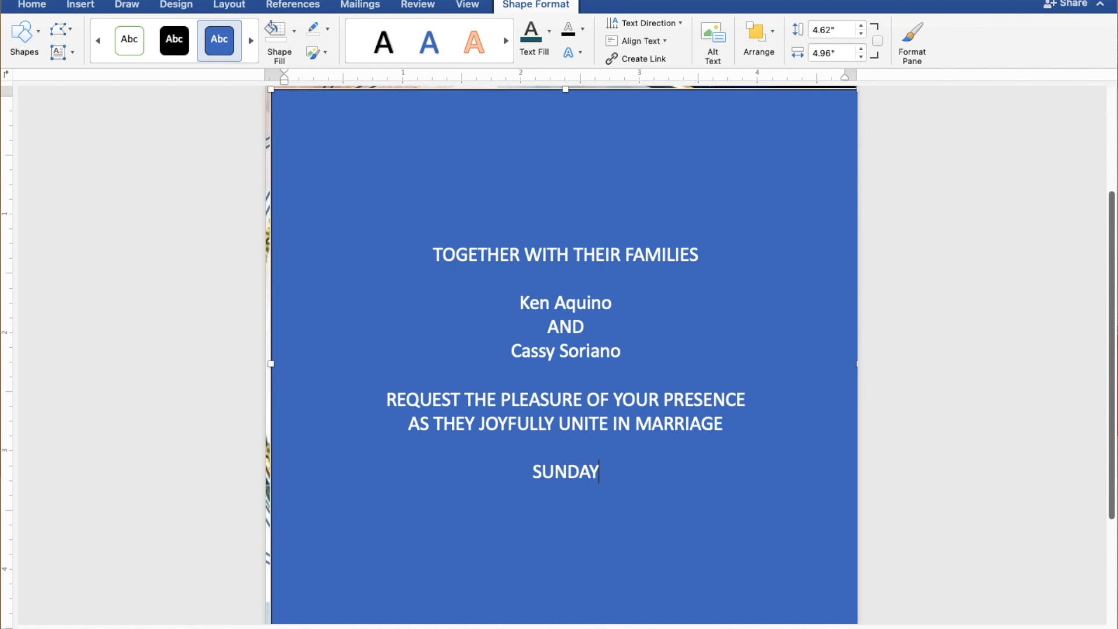
{"action": "key", "text": "Return"}
{"action": "type", "text": "JULY 30, 2023"}
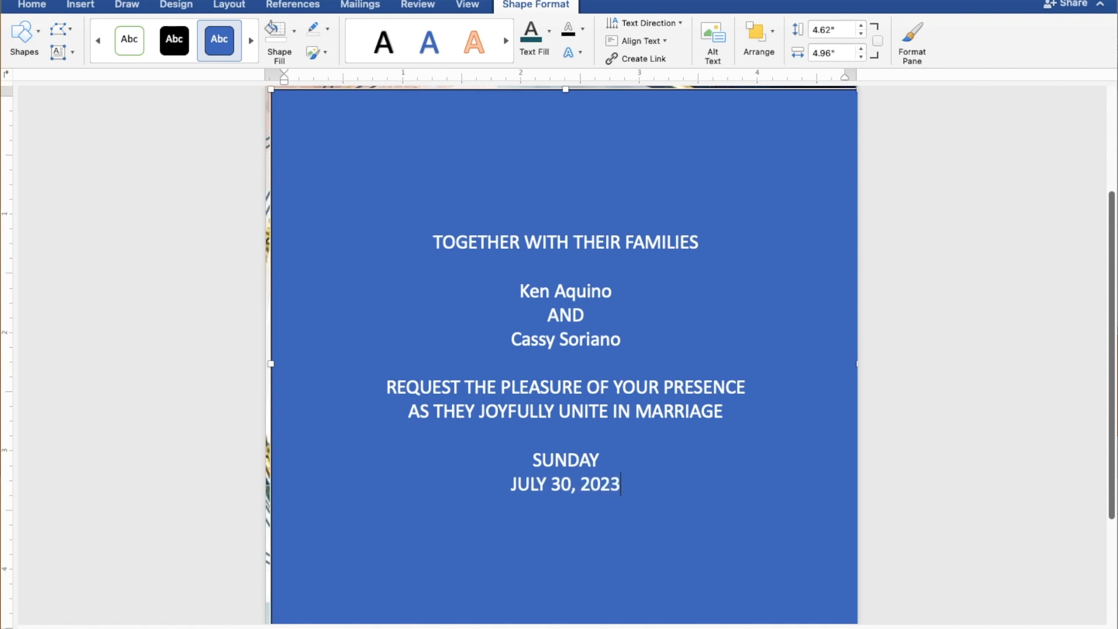
{"action": "key", "text": "Return"}
{"action": "type", "text": "10:"}
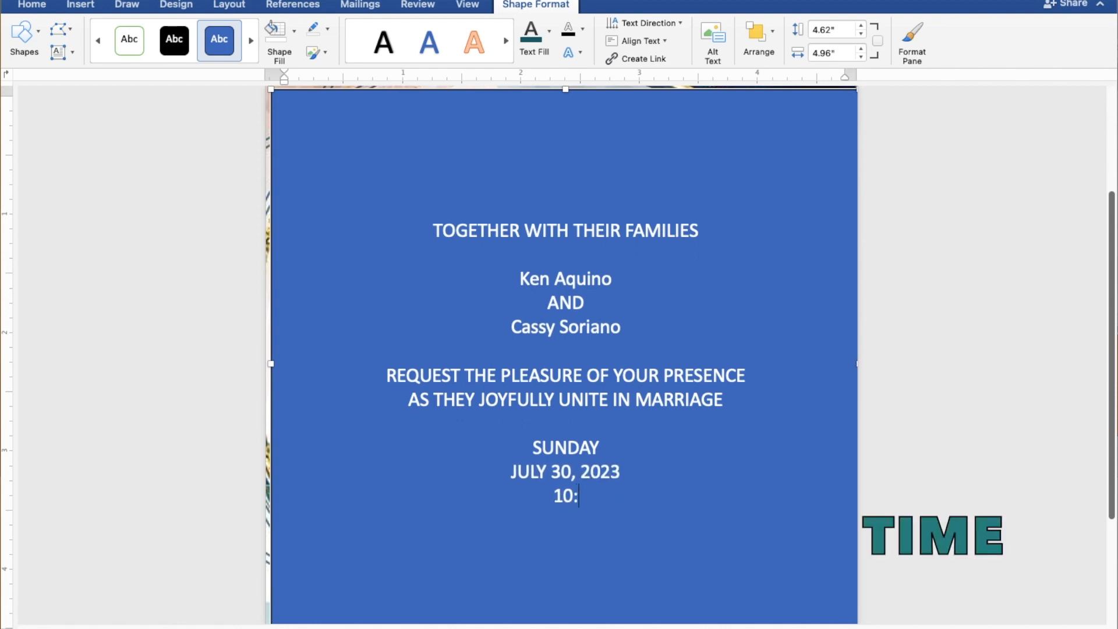
{"action": "type", "text": "00 IN TH"}
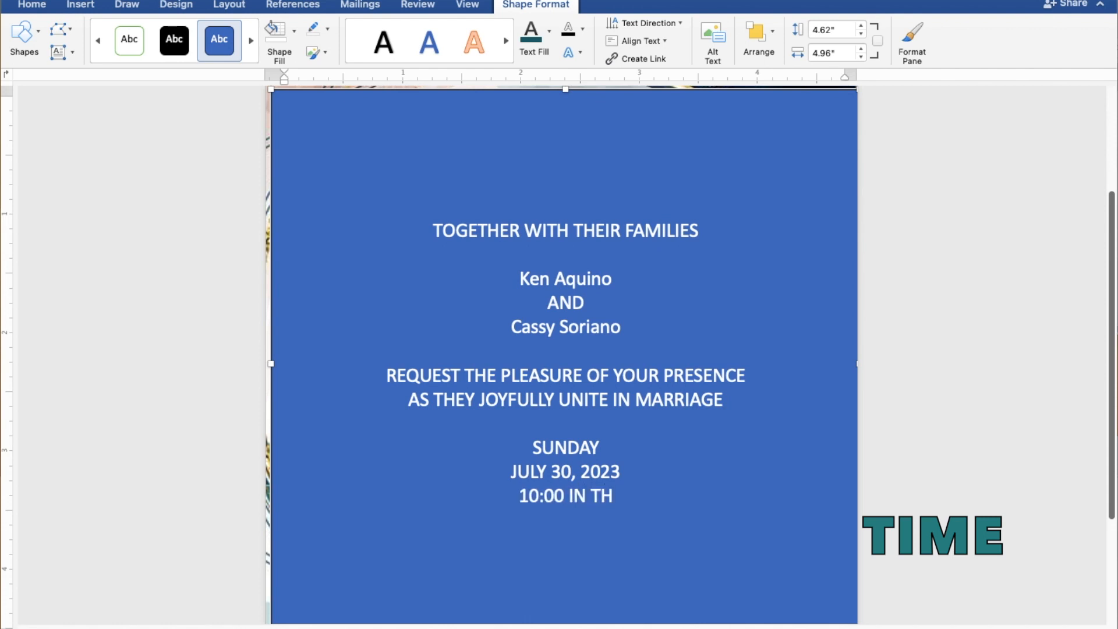
{"action": "type", "text": "E MO"}
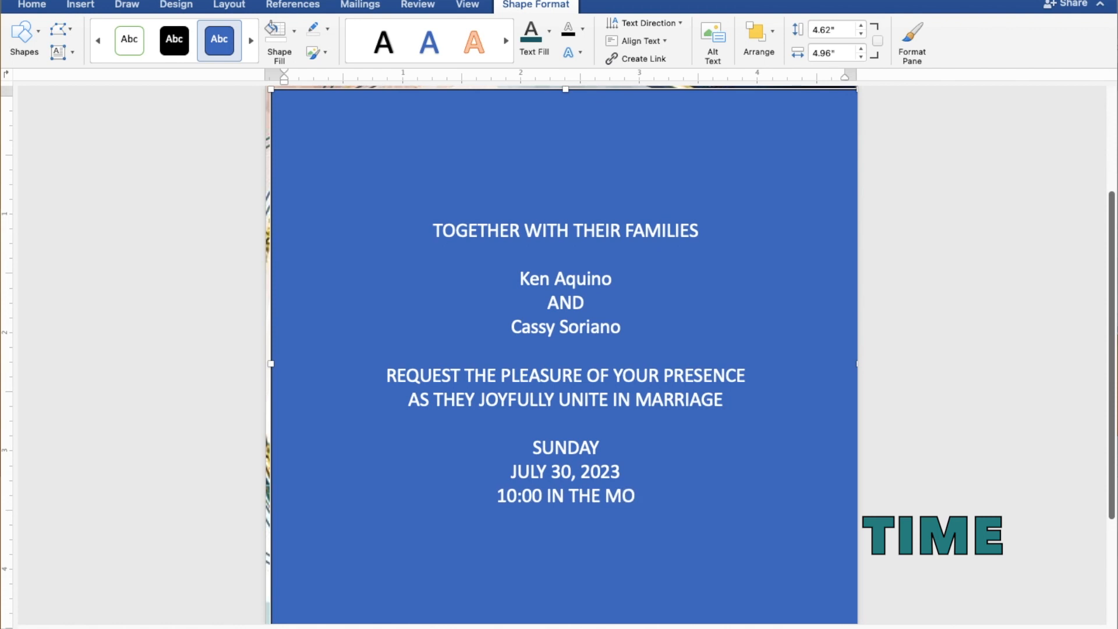
{"action": "type", "text": "RNING"}
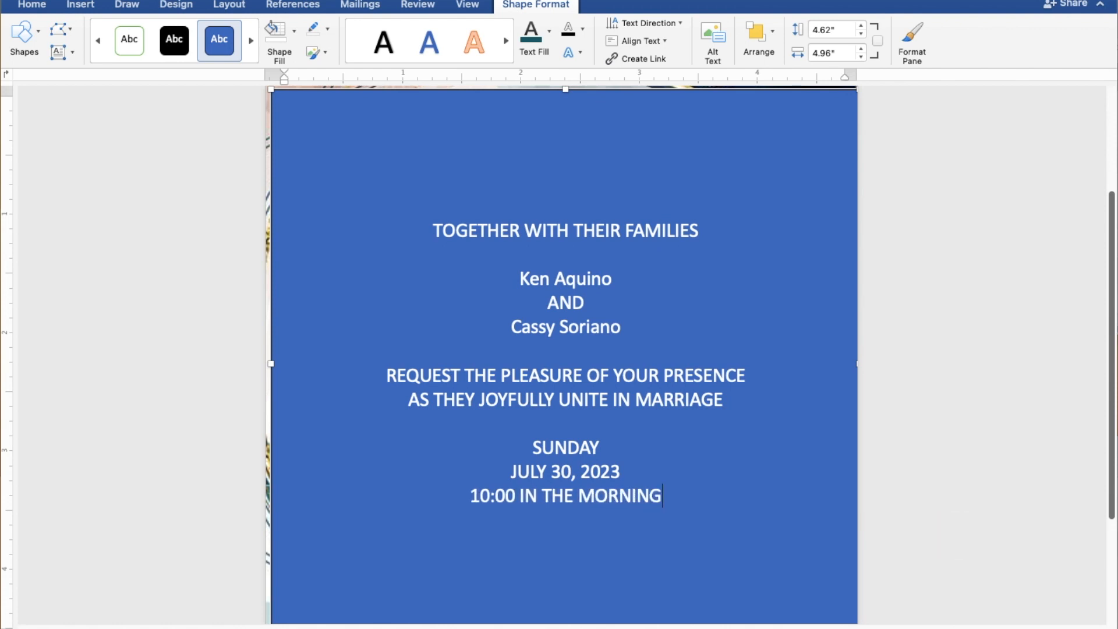
{"action": "key", "text": "Return"}
- Add ST. THOMAS AQUINAS PARISH CHURCH, MANGALDAN, PANGASINAN, and 'Reception to follow'
{"action": "type", "text": "ST"}
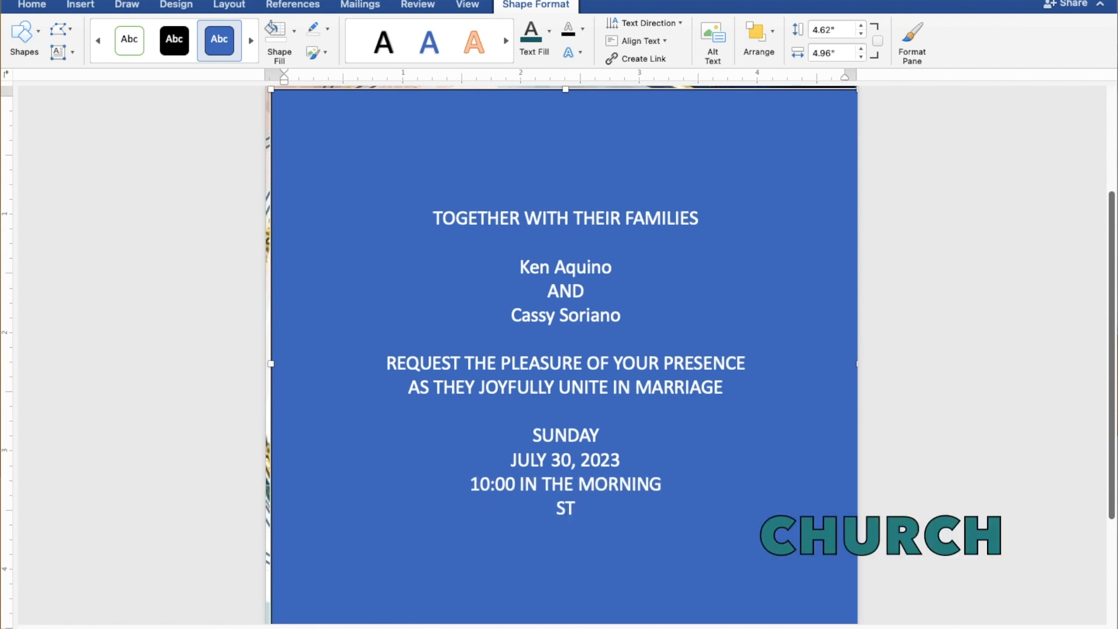
{"action": "type", "text": ". THOMAS"}
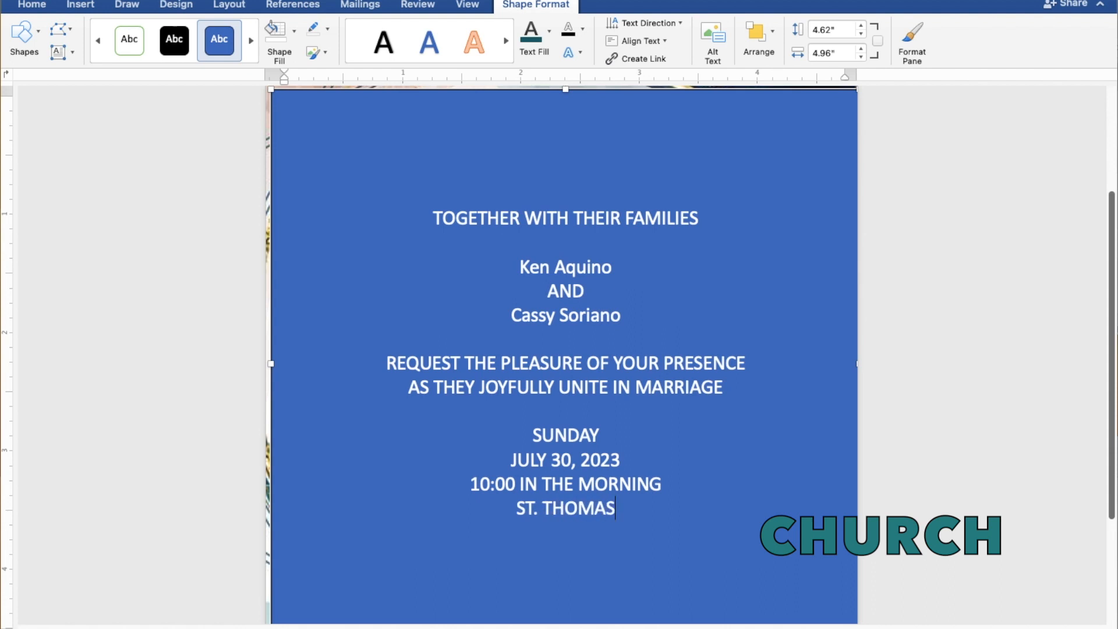
{"action": "type", "text": " AQUI"}
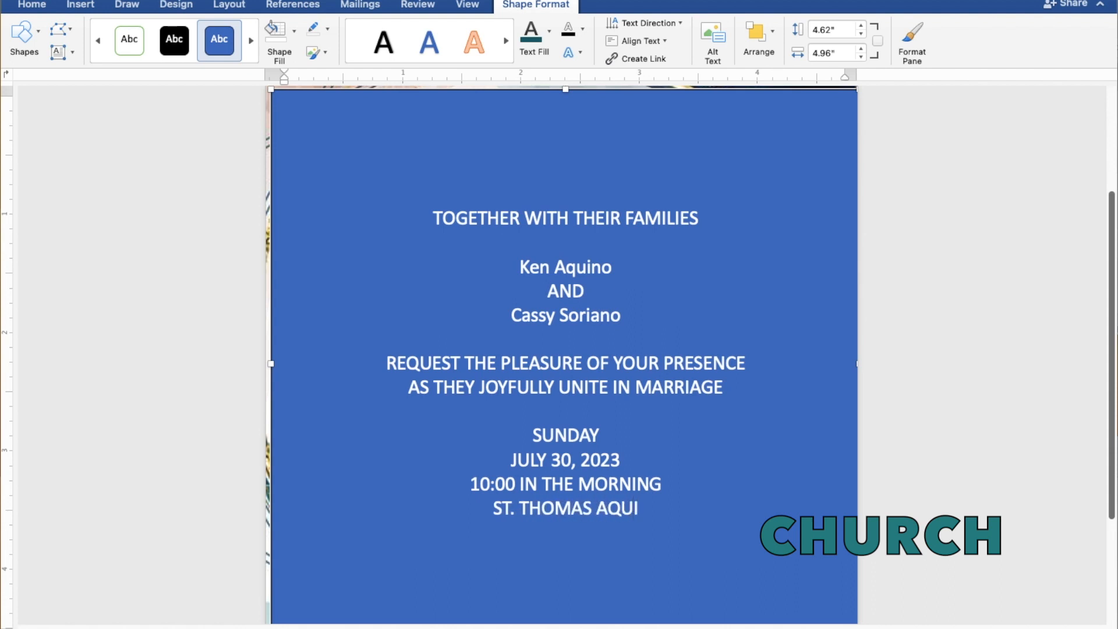
{"action": "type", "text": "NAS PARISH CH"}
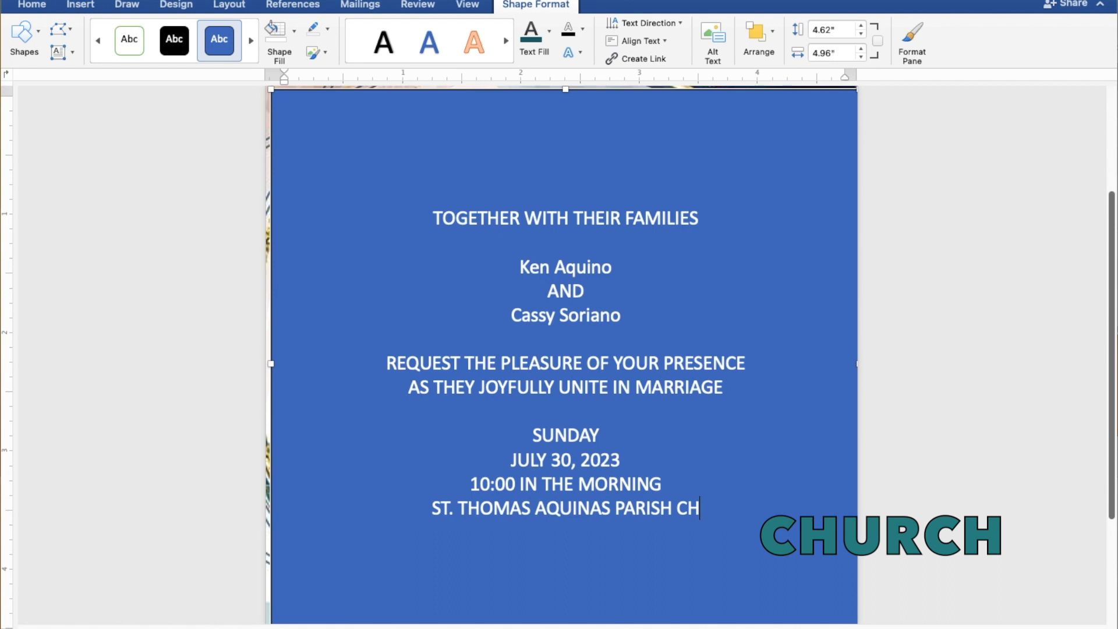
{"action": "type", "text": "URCH"}
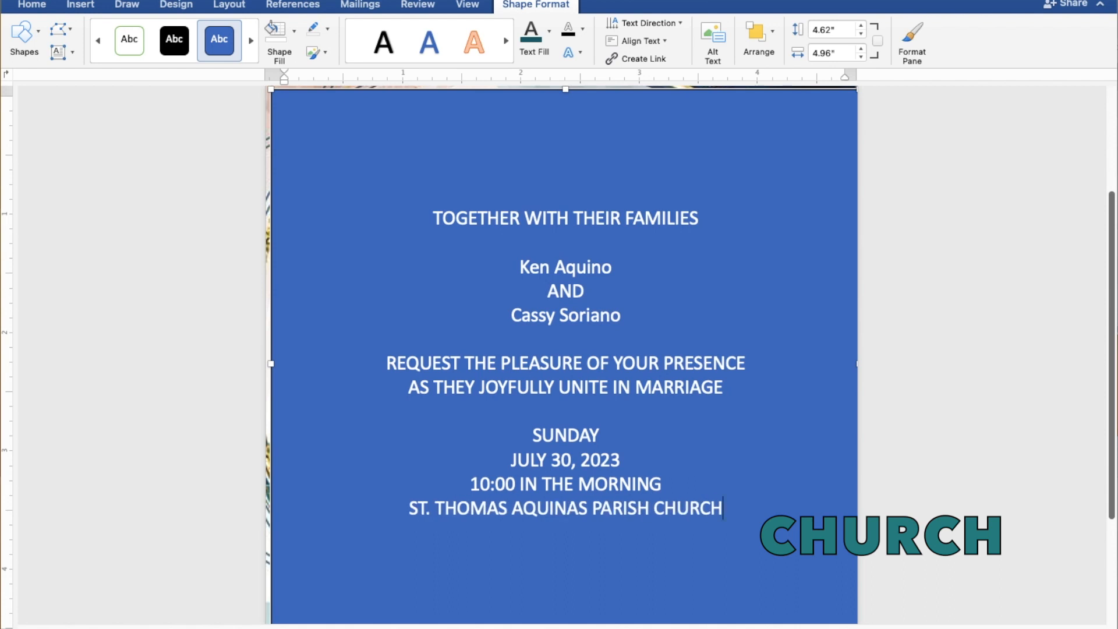
{"action": "key", "text": "Return"}
{"action": "type", "text": "MAN"}
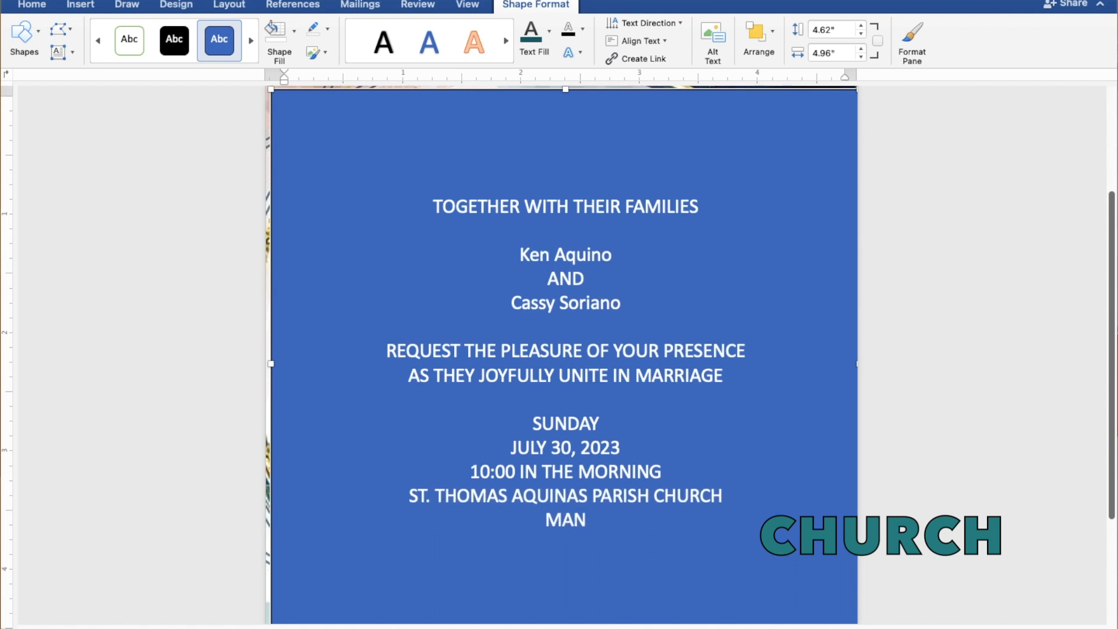
{"action": "type", "text": "GALD"}
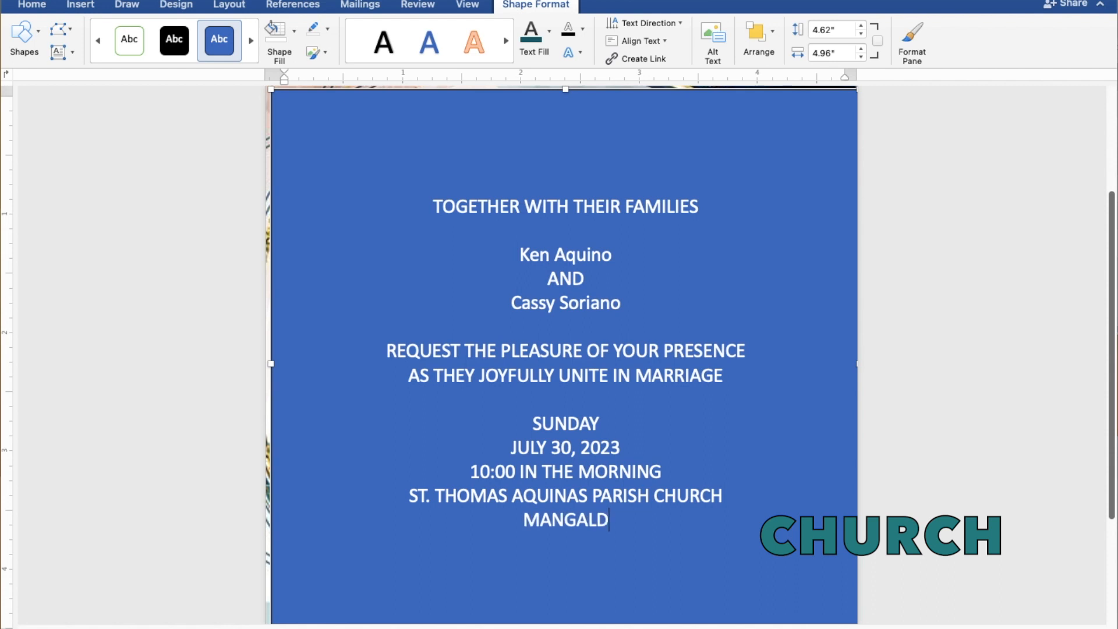
{"action": "type", "text": "AN, PANGASINAN"}
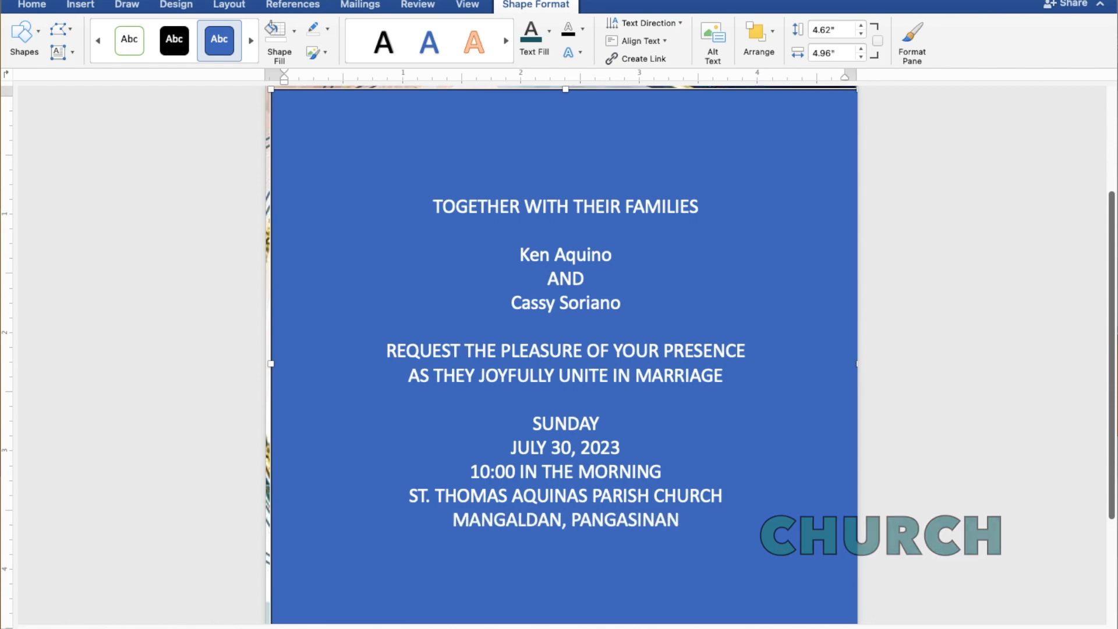
{"action": "key", "text": "Return"}
{"action": "key", "text": "Return"}
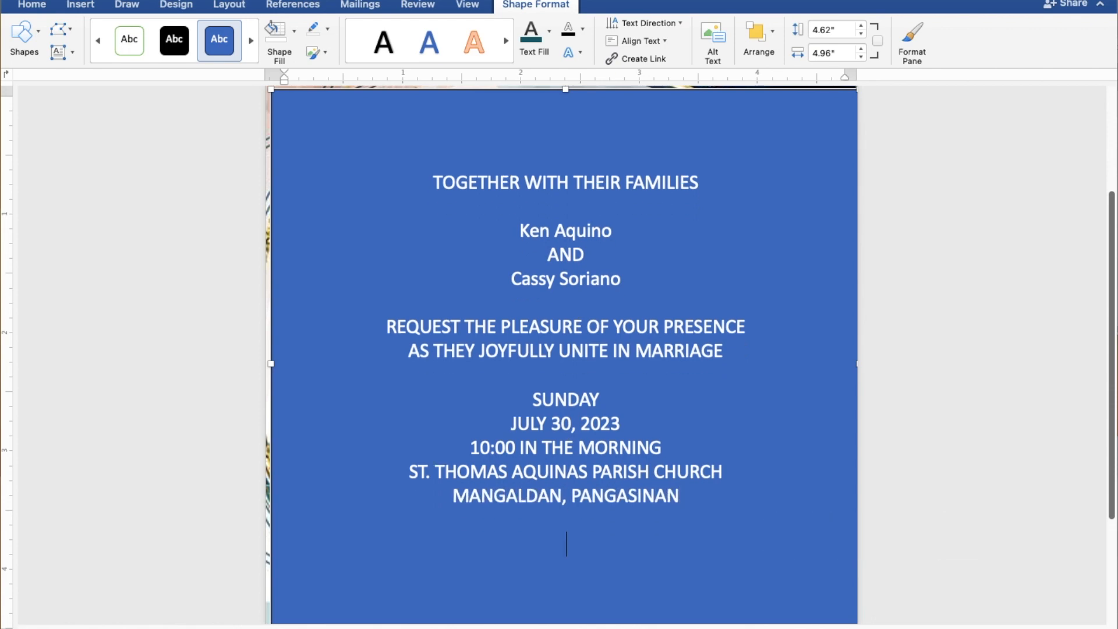
{"action": "type", "text": "Reception"}
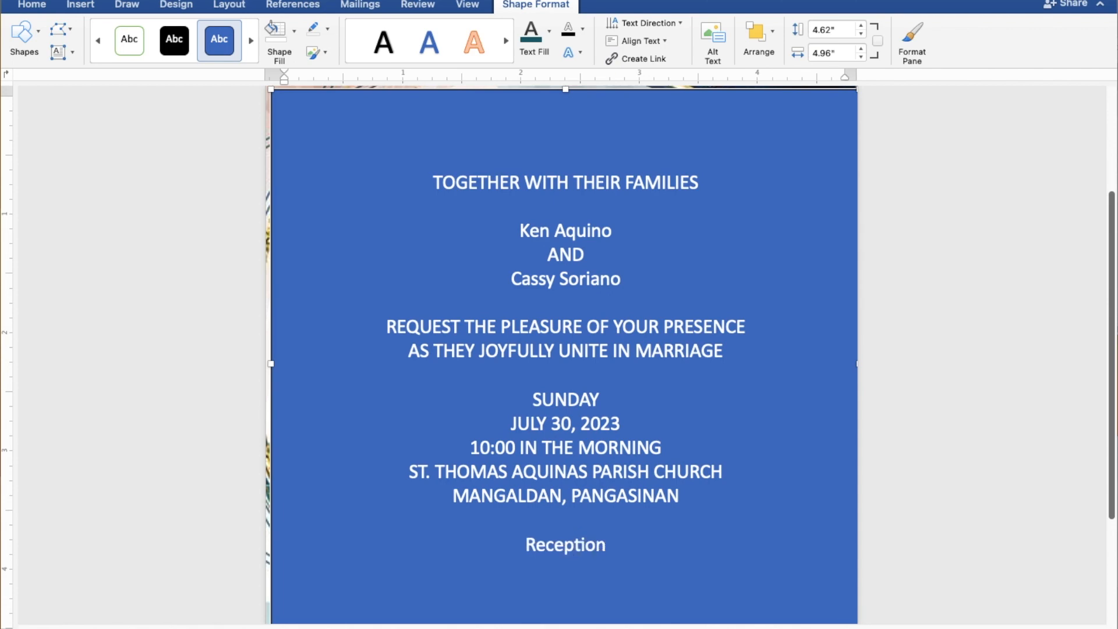
{"action": "type", "text": " to f"}
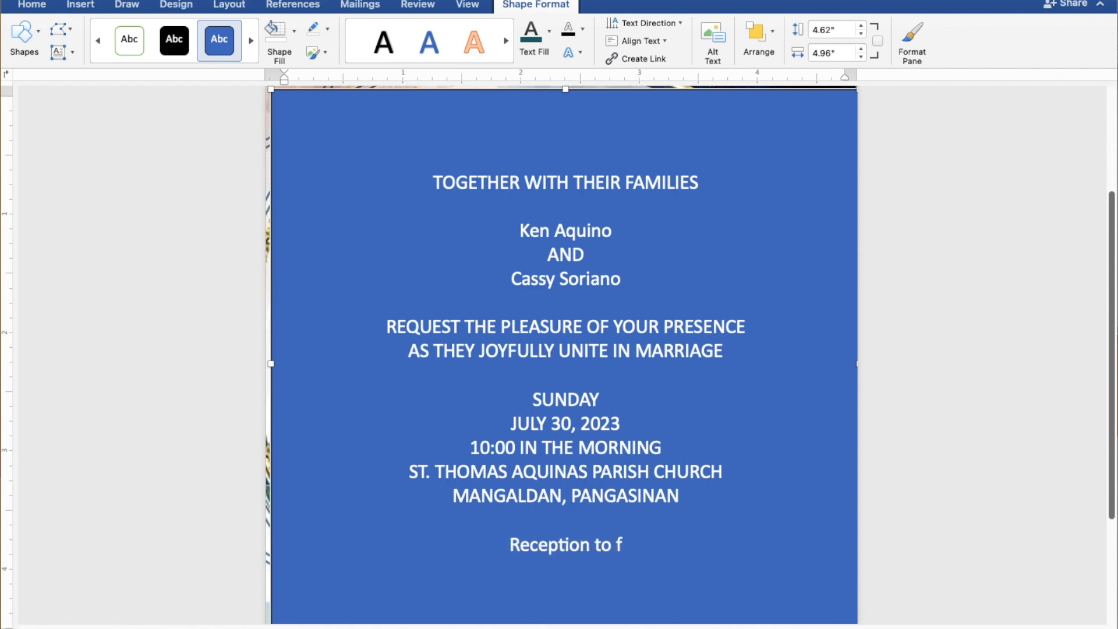
{"action": "type", "text": "ollow"}
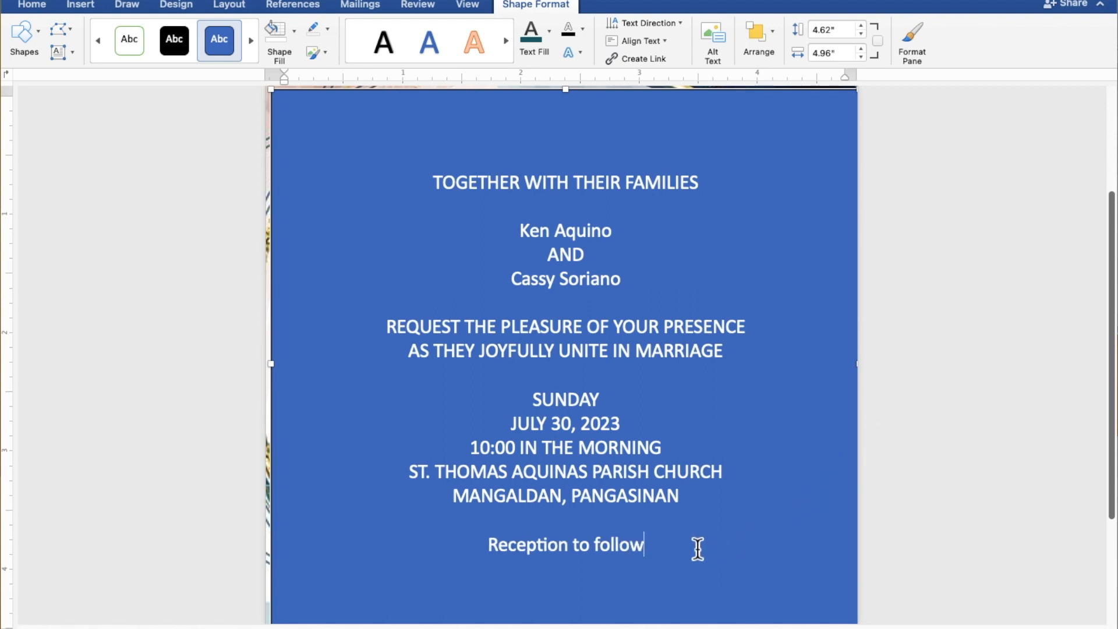
- Select the text, remove the box's fill and outline, and colour the text dark teal
{"action": "left_click_drag", "start_coordinate": [646, 542], "coordinate": [430, 196]}
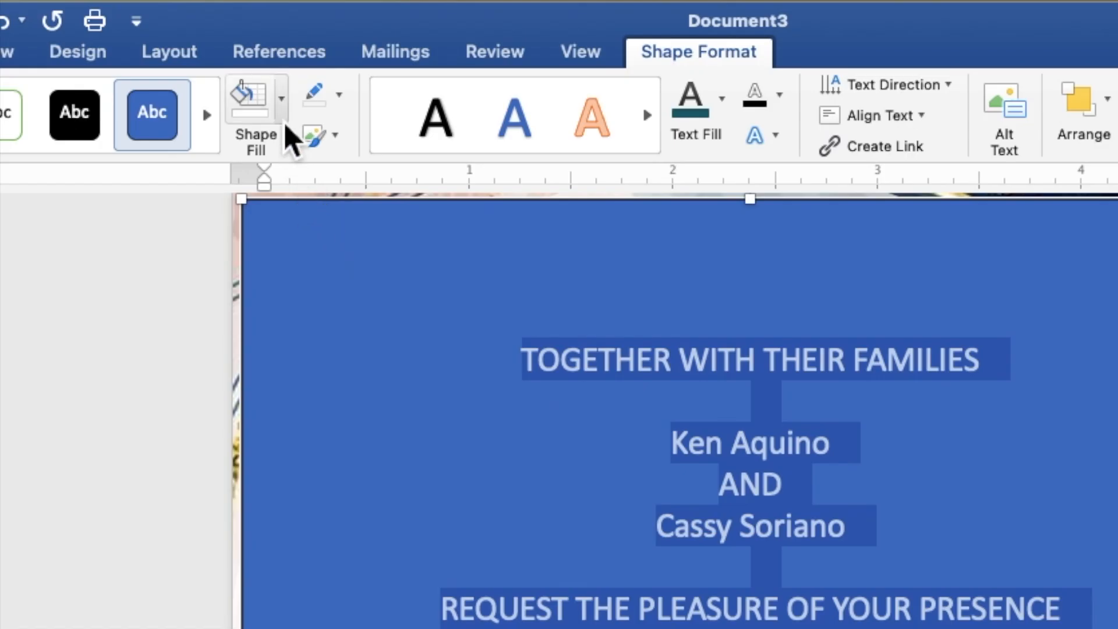
{"action": "left_click", "coordinate": [295, 41]}
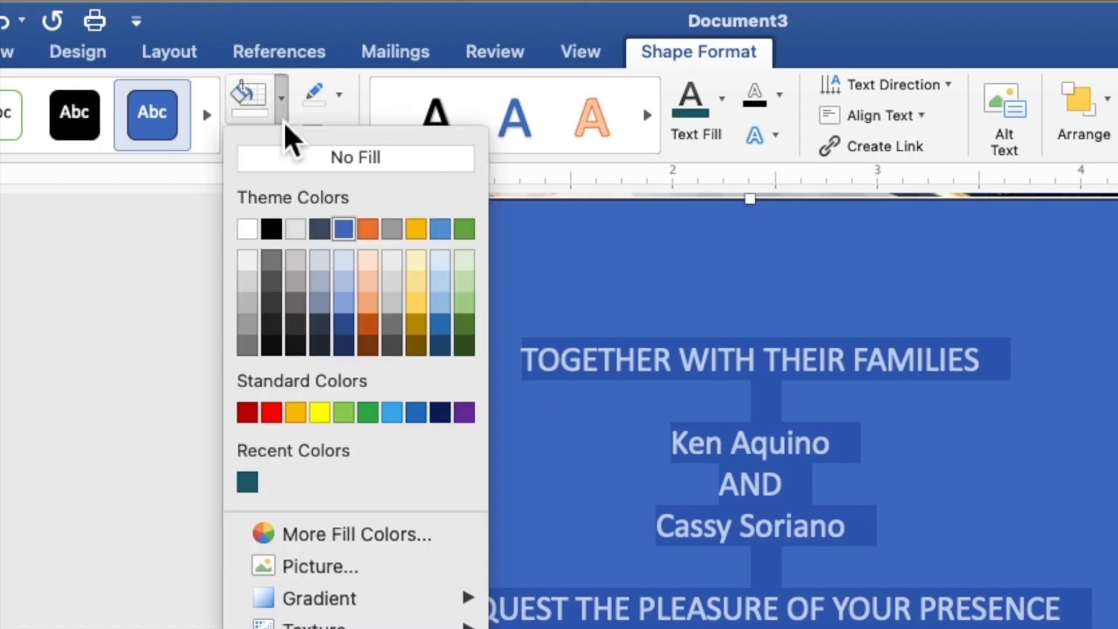
{"action": "left_click", "coordinate": [291, 166]}
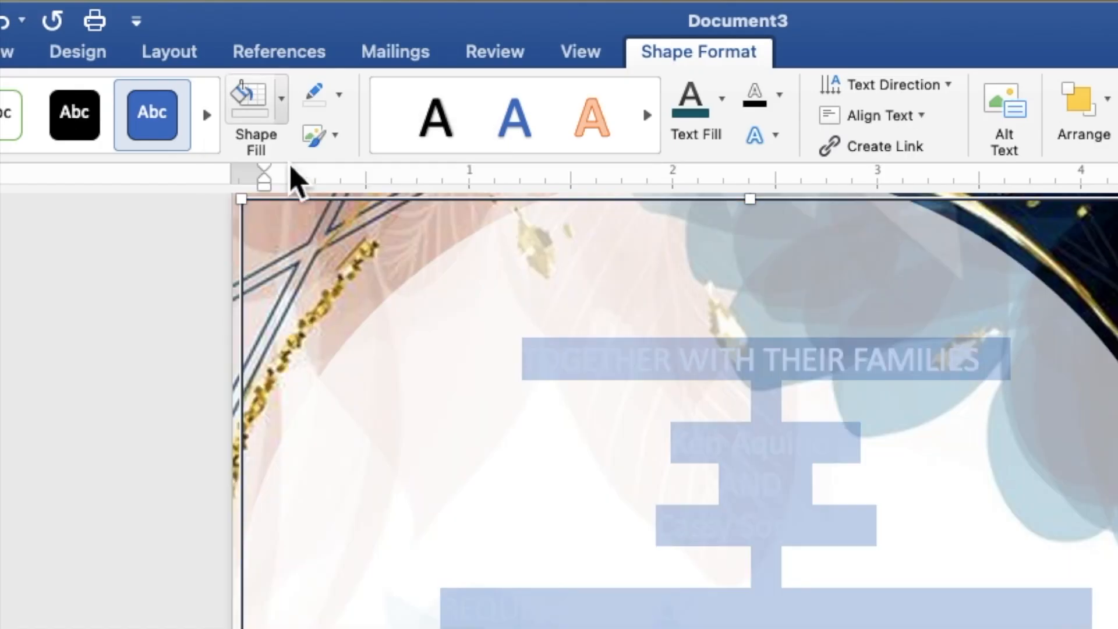
{"action": "left_click", "coordinate": [342, 103]}
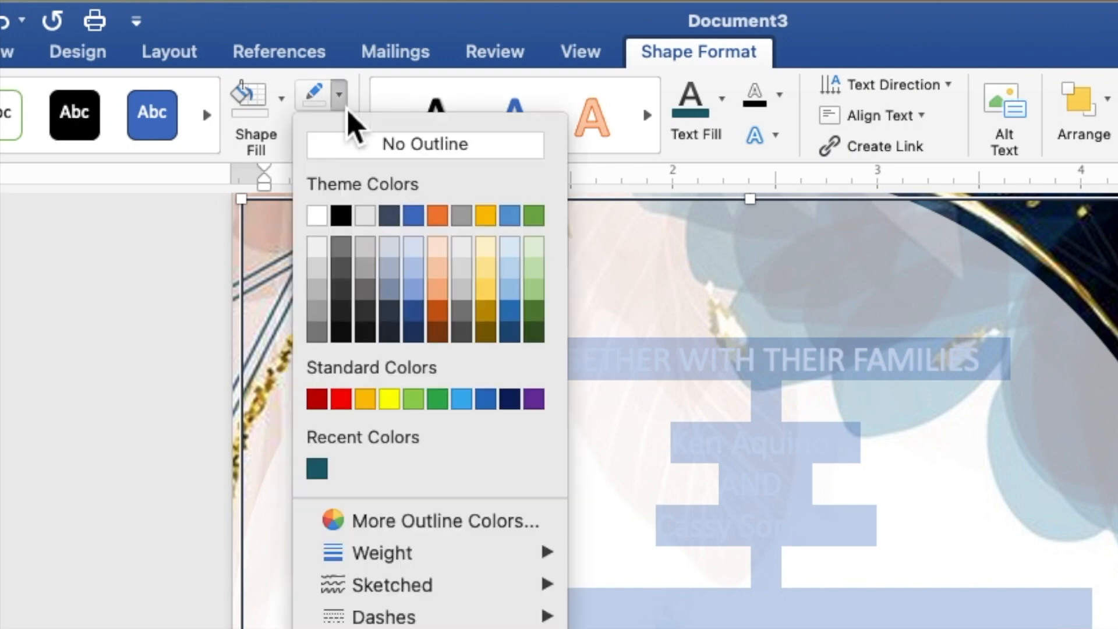
{"action": "left_click", "coordinate": [354, 166]}
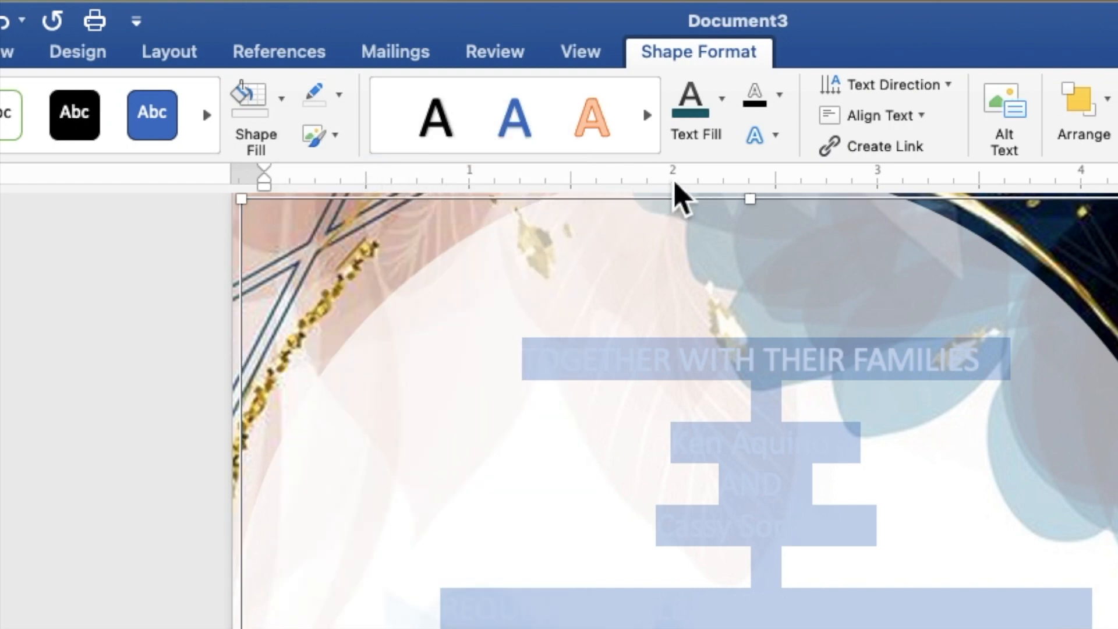
{"action": "left_click", "coordinate": [727, 119]}
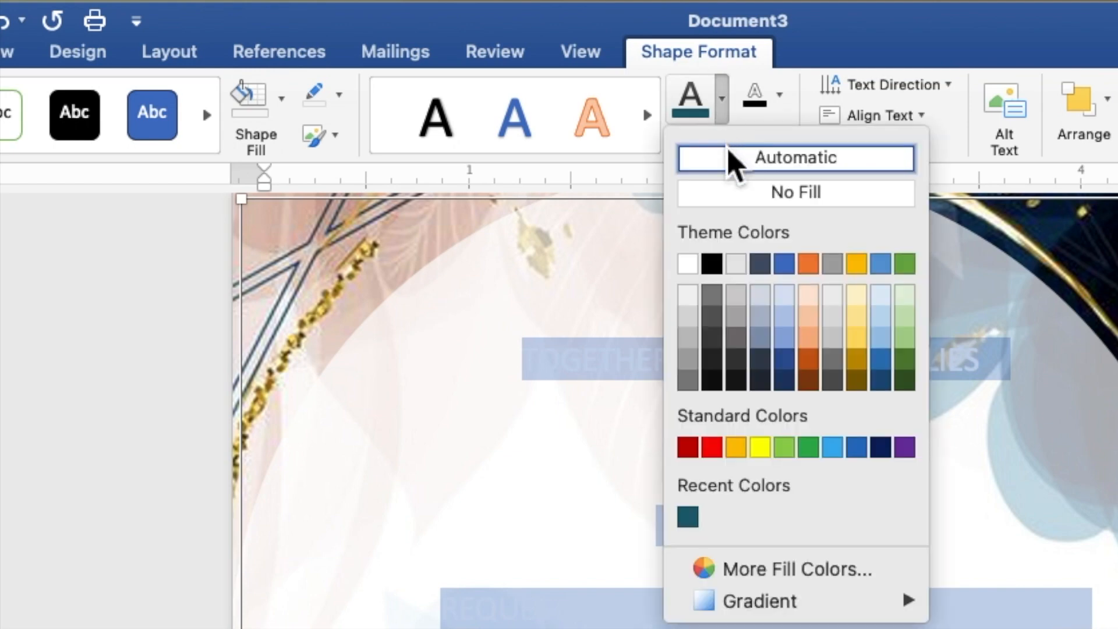
{"action": "left_click", "coordinate": [694, 516]}
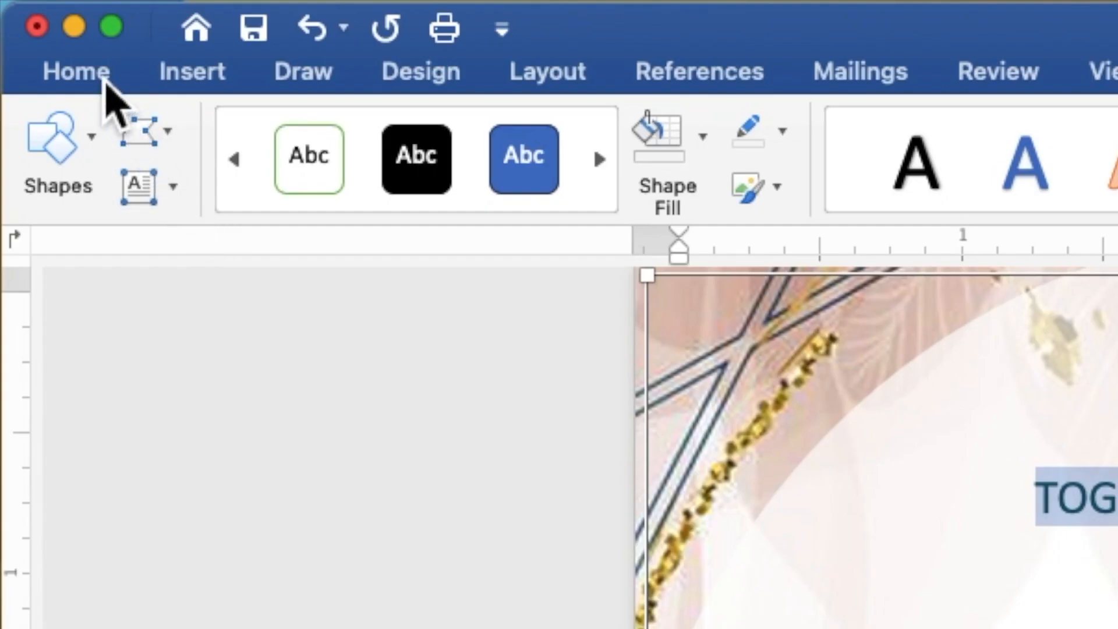
- Change the invitation text's font to Times New Roman and its size to 9
{"action": "left_click", "coordinate": [105, 82]}
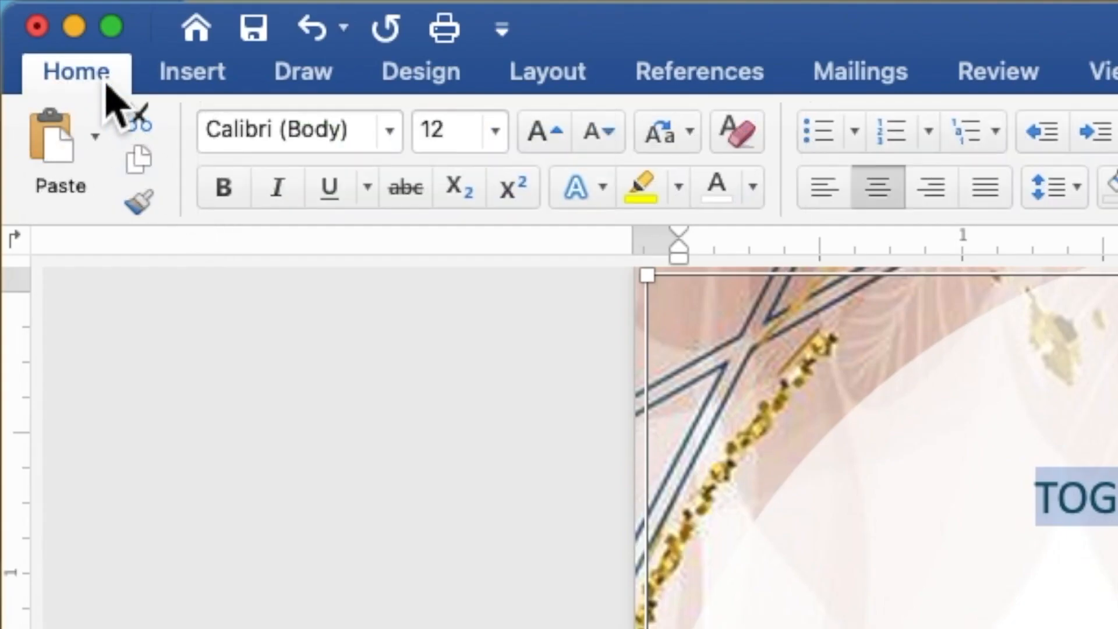
{"action": "left_click", "coordinate": [395, 146]}
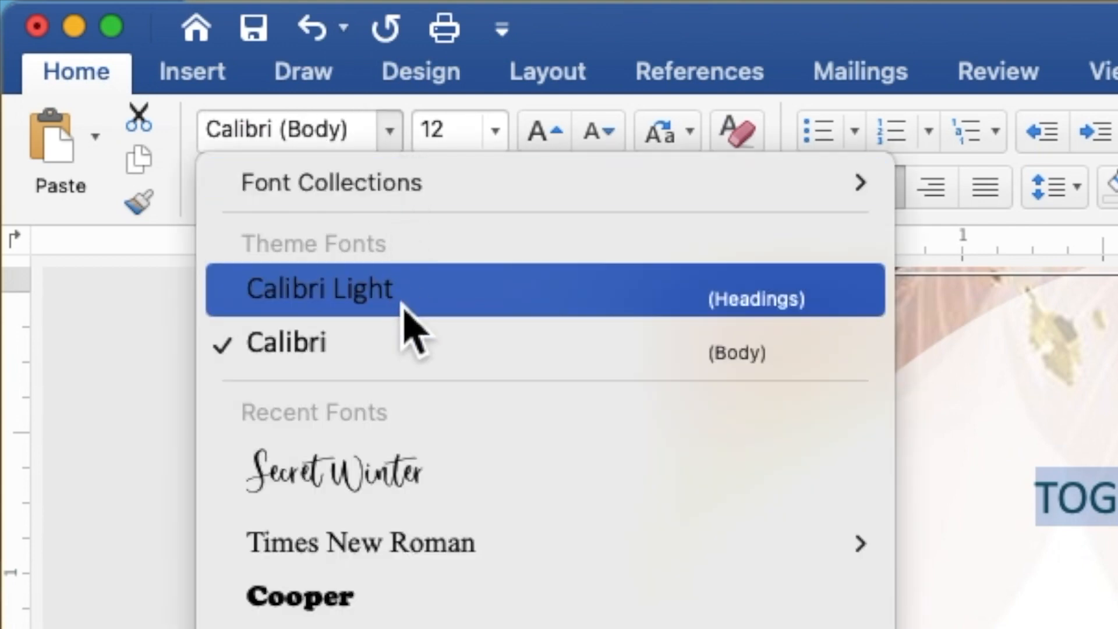
{"action": "left_click", "coordinate": [412, 548]}
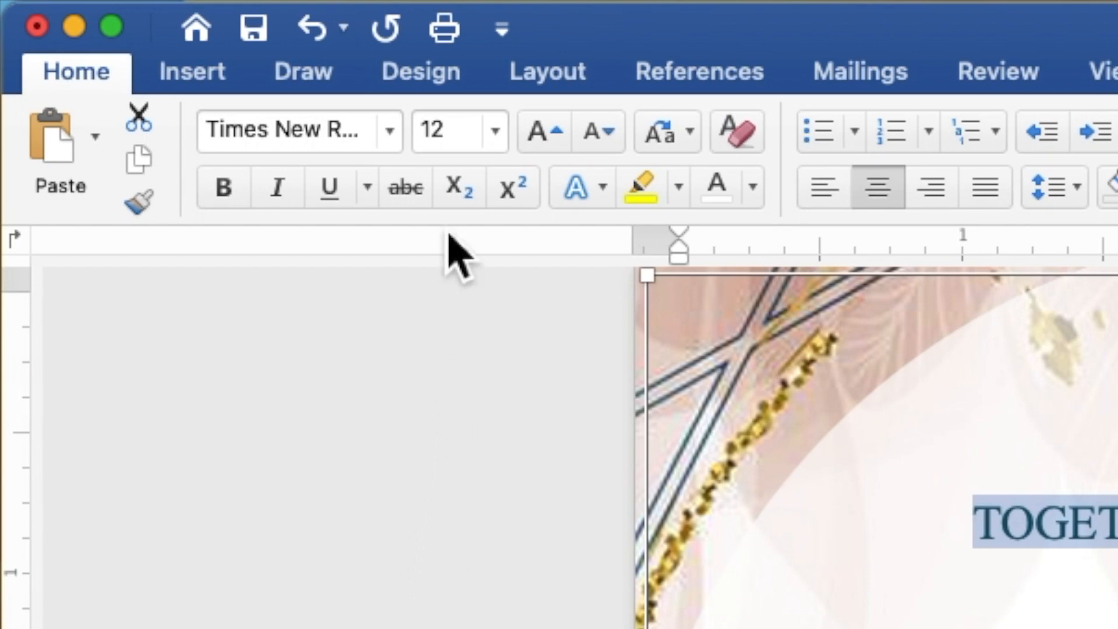
{"action": "left_click", "coordinate": [437, 136]}
{"action": "left_click_drag", "start_coordinate": [437, 141], "coordinate": [426, 142]}
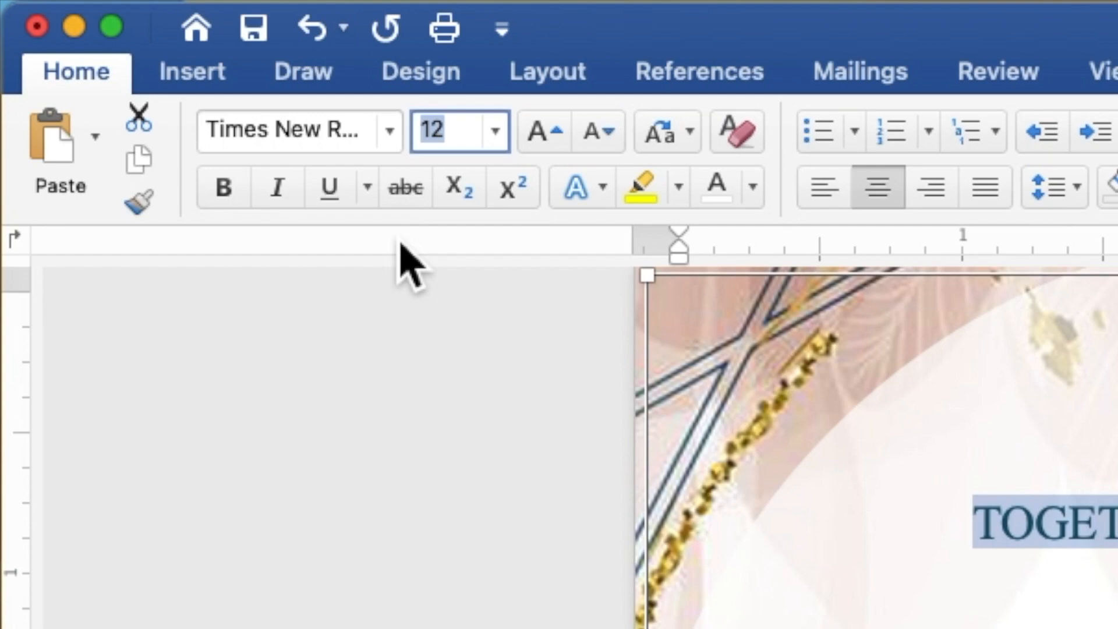
{"action": "type", "text": "9"}
{"action": "key", "text": "Return"}
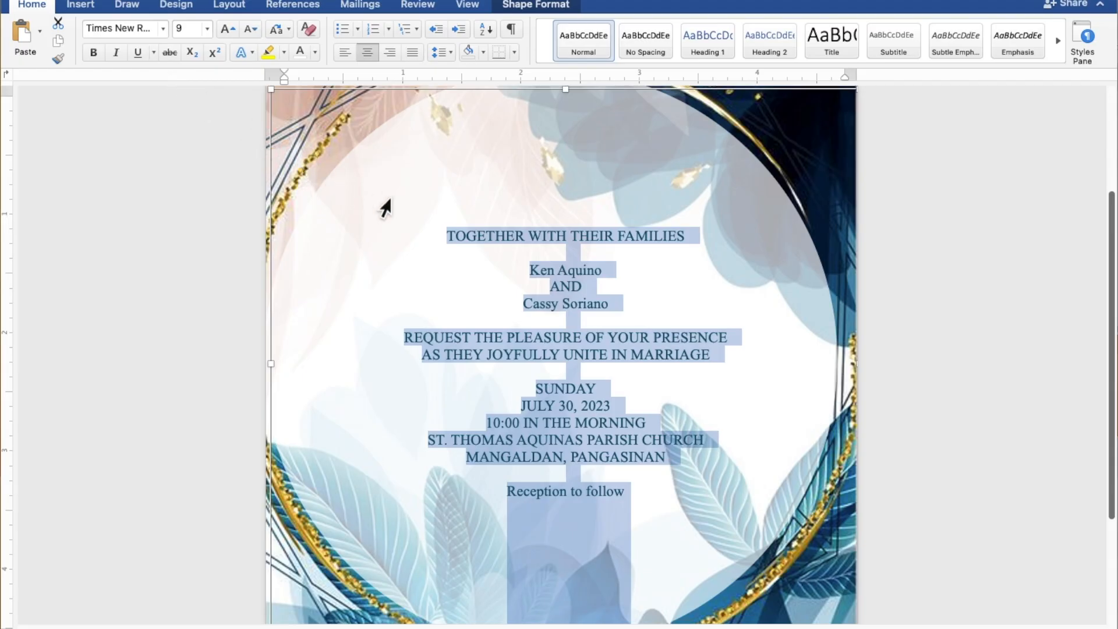
- Set both names and 'Reception to follow' in Secret Winter at size 15
{"action": "left_click", "coordinate": [598, 285]}
{"action": "left_click_drag", "start_coordinate": [607, 274], "coordinate": [535, 274]}
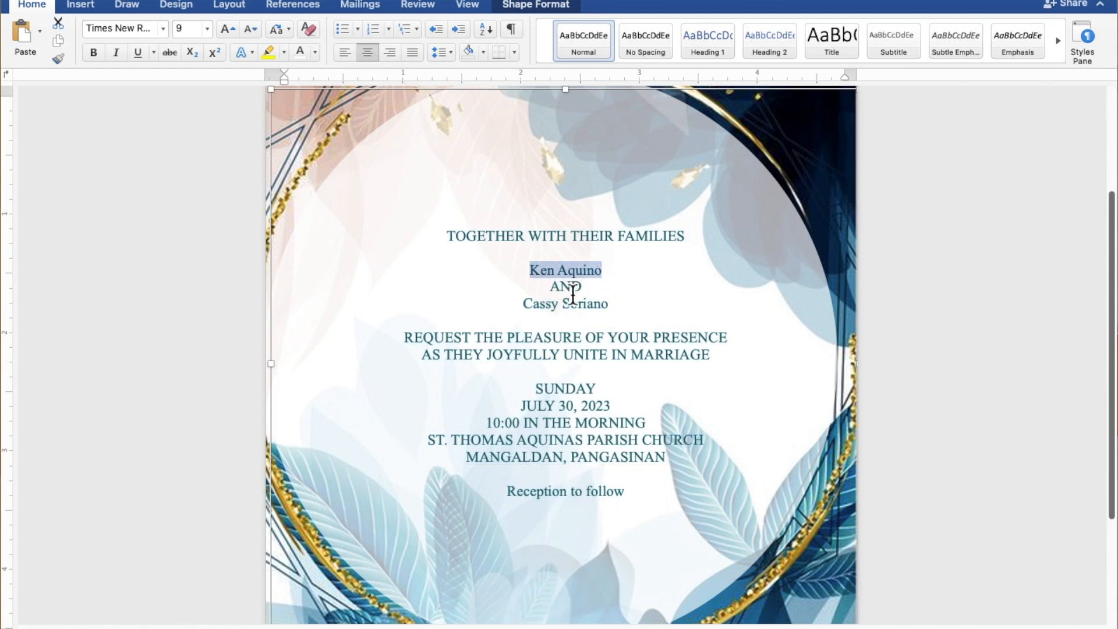
{"action": "left_click_drag", "start_coordinate": [614, 308], "coordinate": [537, 310]}
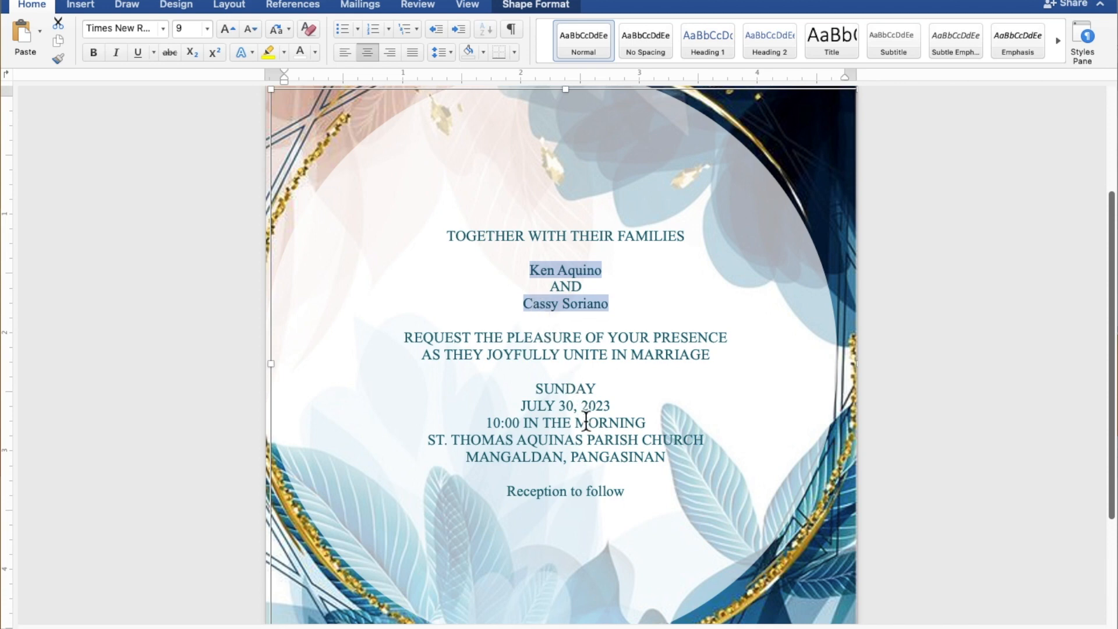
{"action": "left_click_drag", "start_coordinate": [634, 498], "coordinate": [541, 497]}
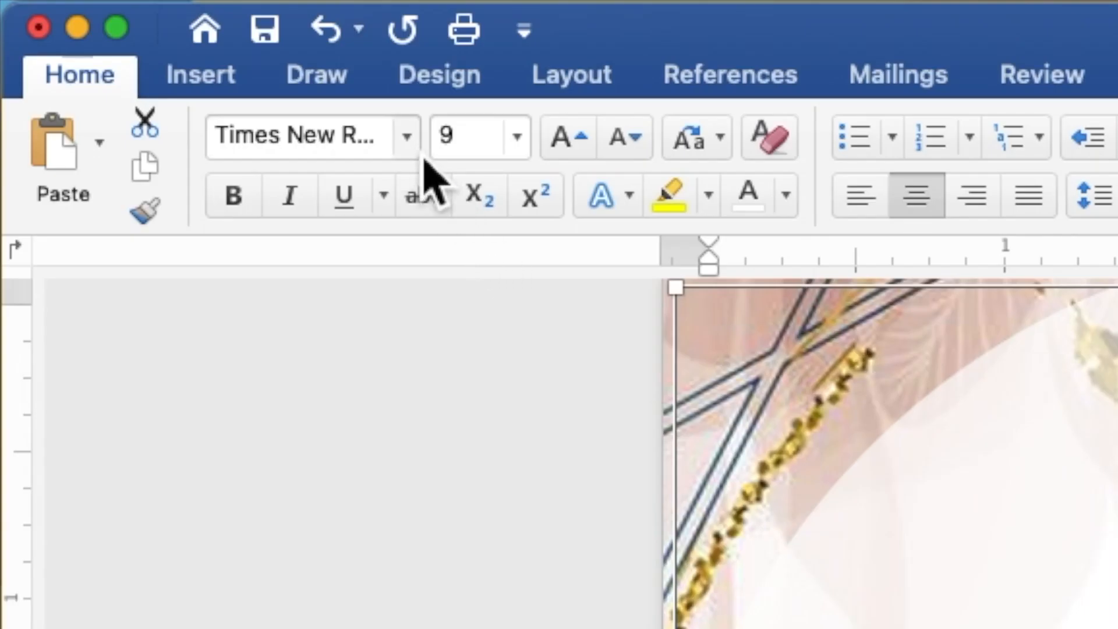
{"action": "left_click", "coordinate": [166, 32]}
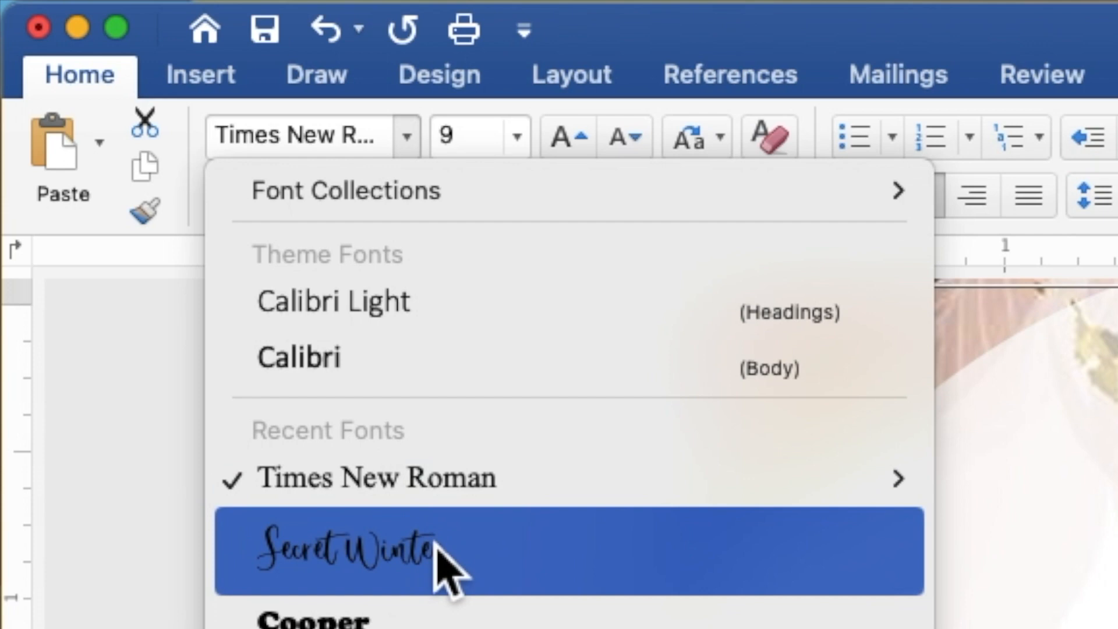
{"action": "left_click", "coordinate": [437, 559]}
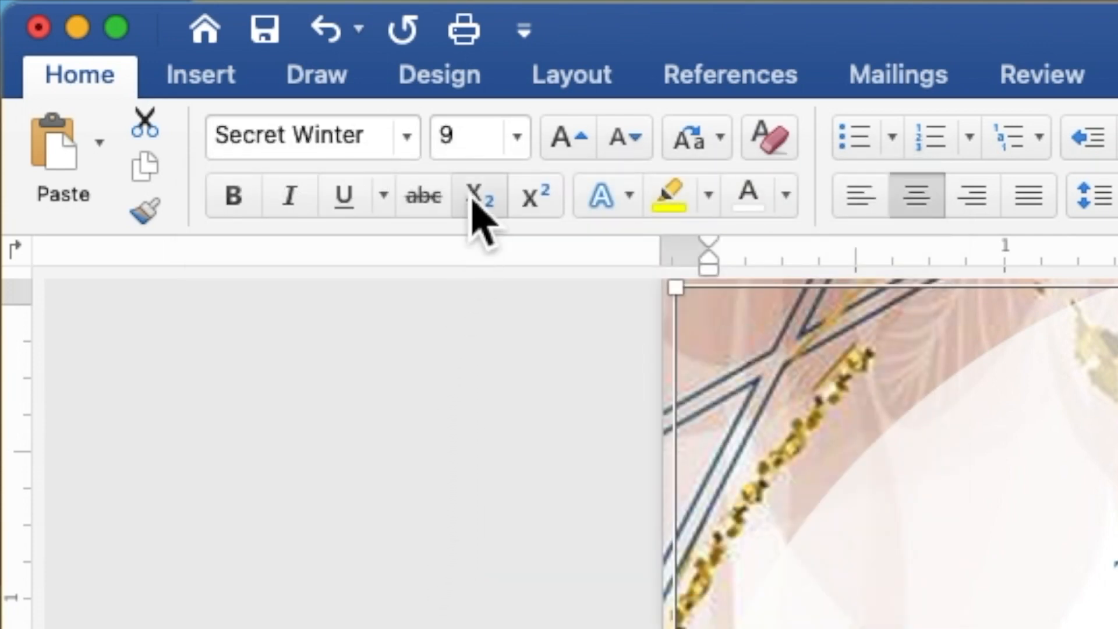
{"action": "left_click", "coordinate": [457, 136]}
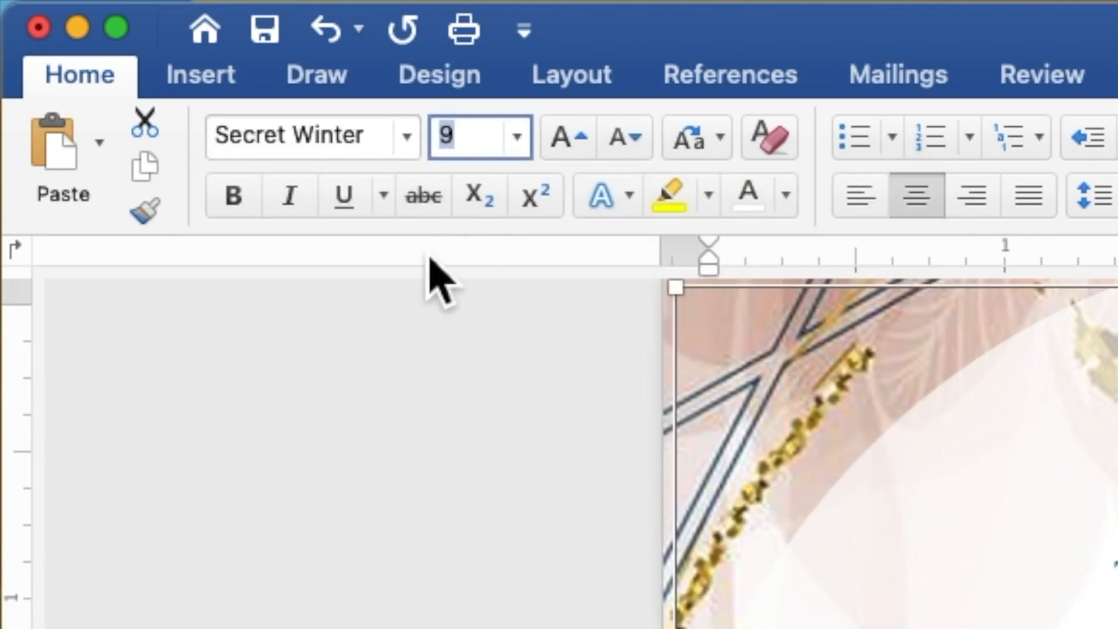
{"action": "type", "text": "15"}
{"action": "key", "text": "Return"}
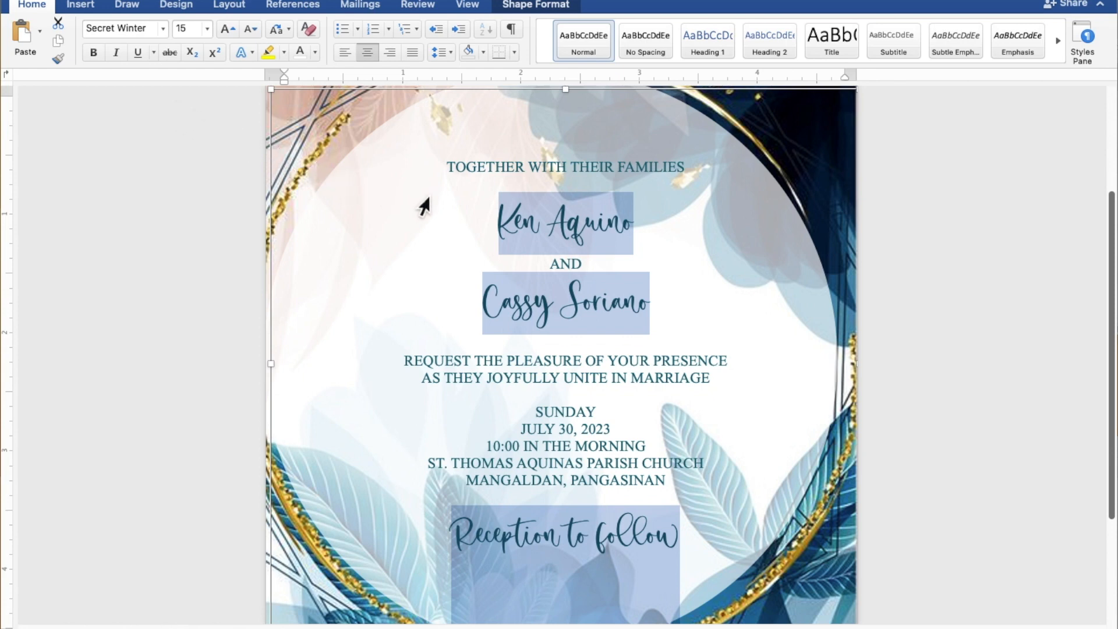
{"action": "left_click", "coordinate": [614, 232]}
{"action": "left_click_drag", "start_coordinate": [641, 230], "coordinate": [513, 226]}
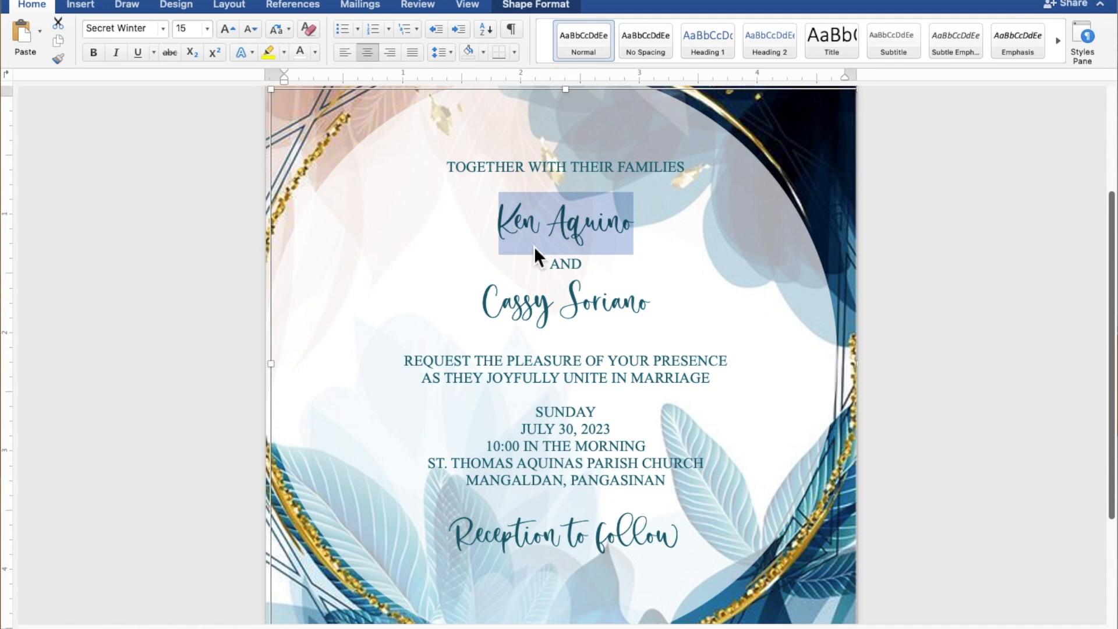
{"action": "left_click_drag", "start_coordinate": [665, 308], "coordinate": [523, 309]}
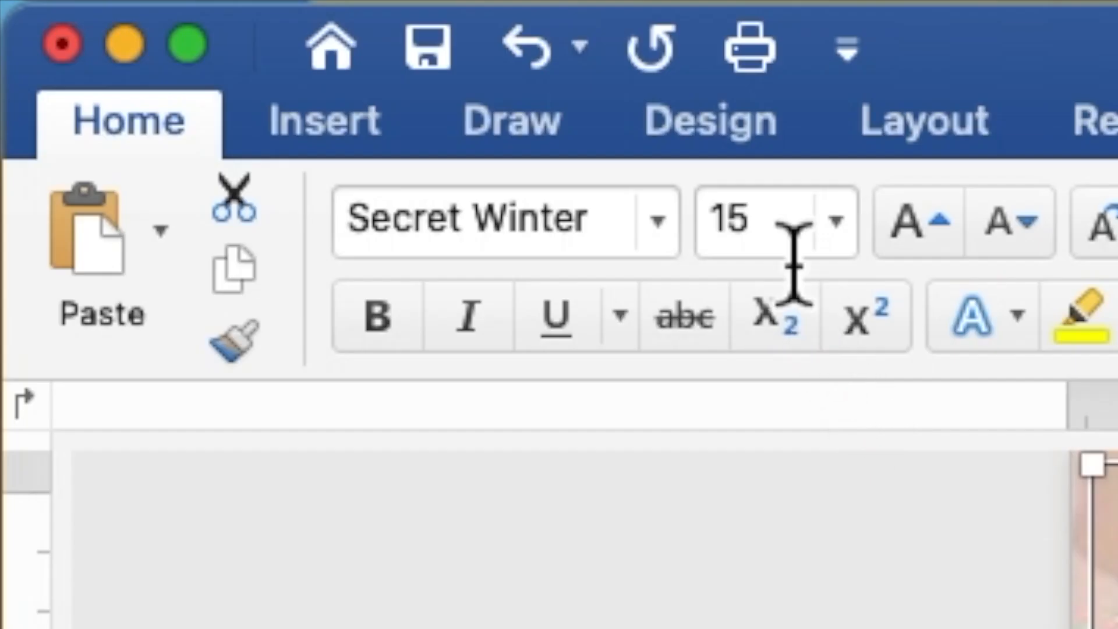
{"action": "left_click", "coordinate": [188, 30]}
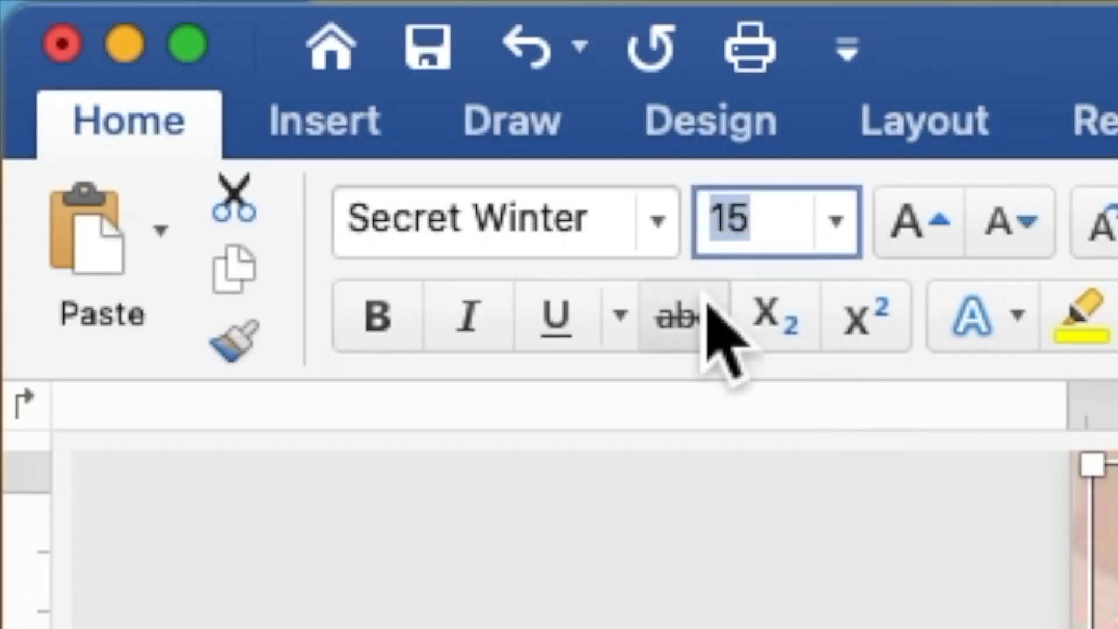
{"action": "type", "text": "25"}
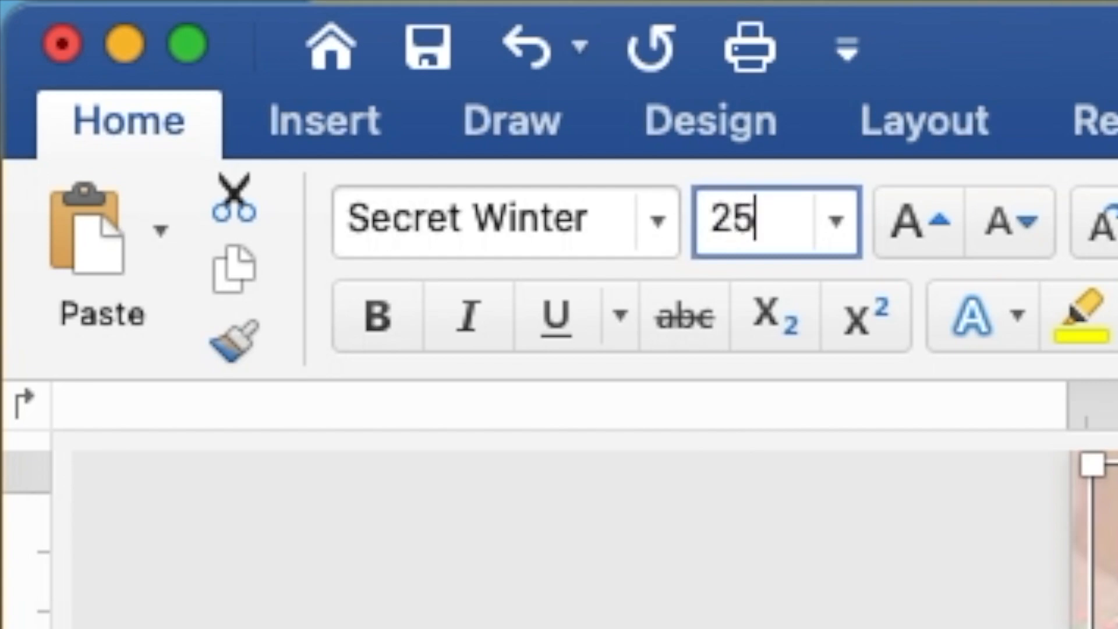
{"action": "key", "text": "Return"}
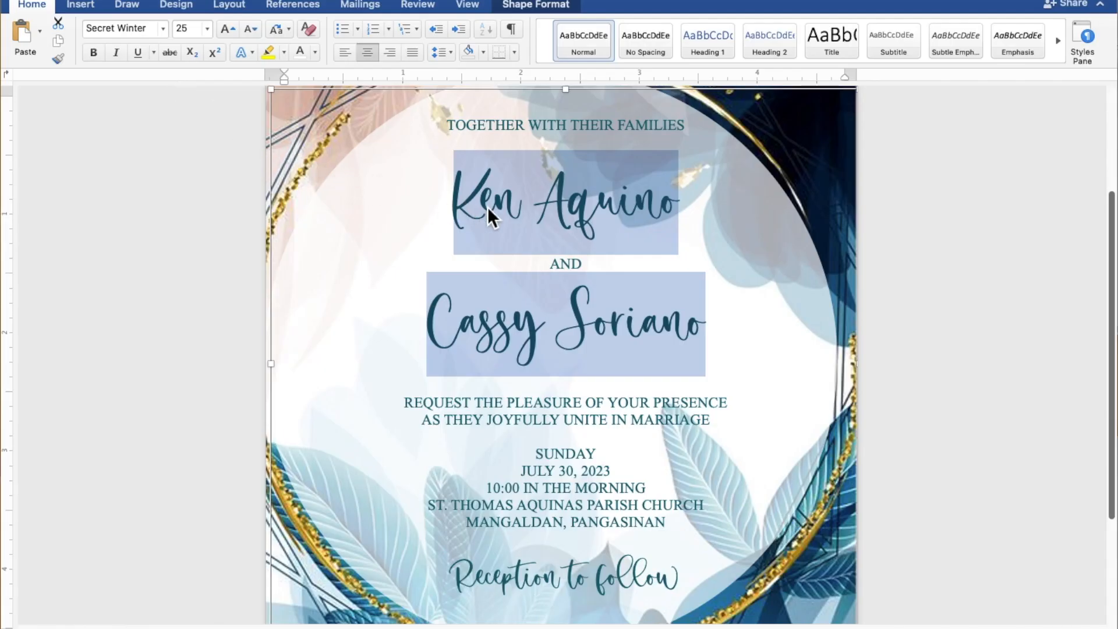
- Add blank lines below TOGETHER WITH THEIR FAMILIES and above the REQUEST THE PLEASURE line
{"action": "scroll", "coordinate": [490, 209], "scroll_direction": "down", "scroll_amount": 5}
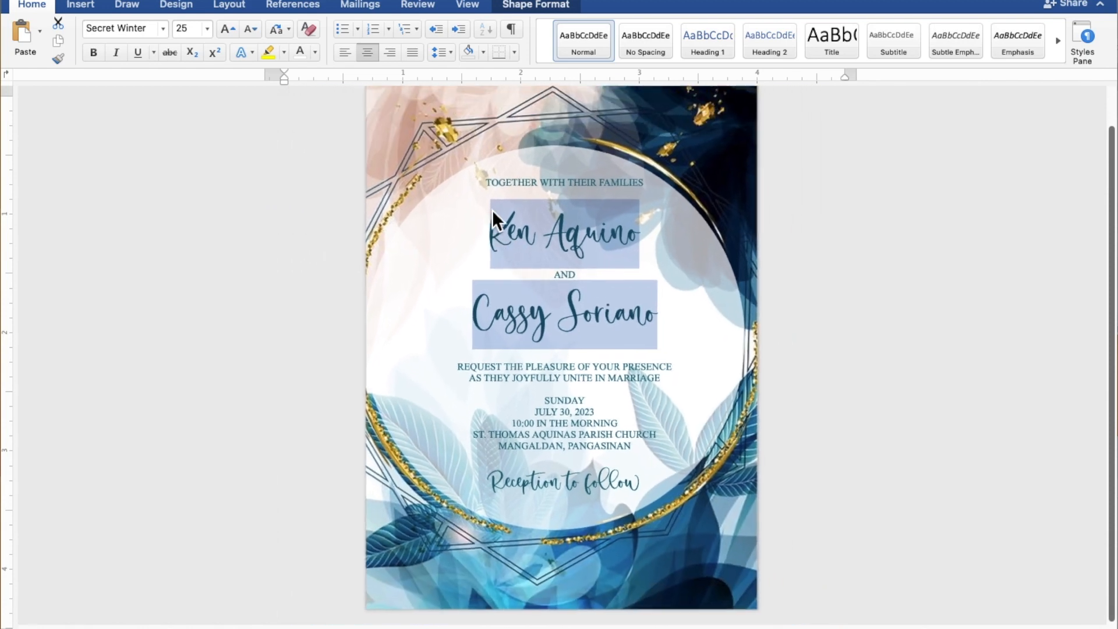
{"action": "scroll", "coordinate": [492, 210], "scroll_direction": "down", "scroll_amount": 2}
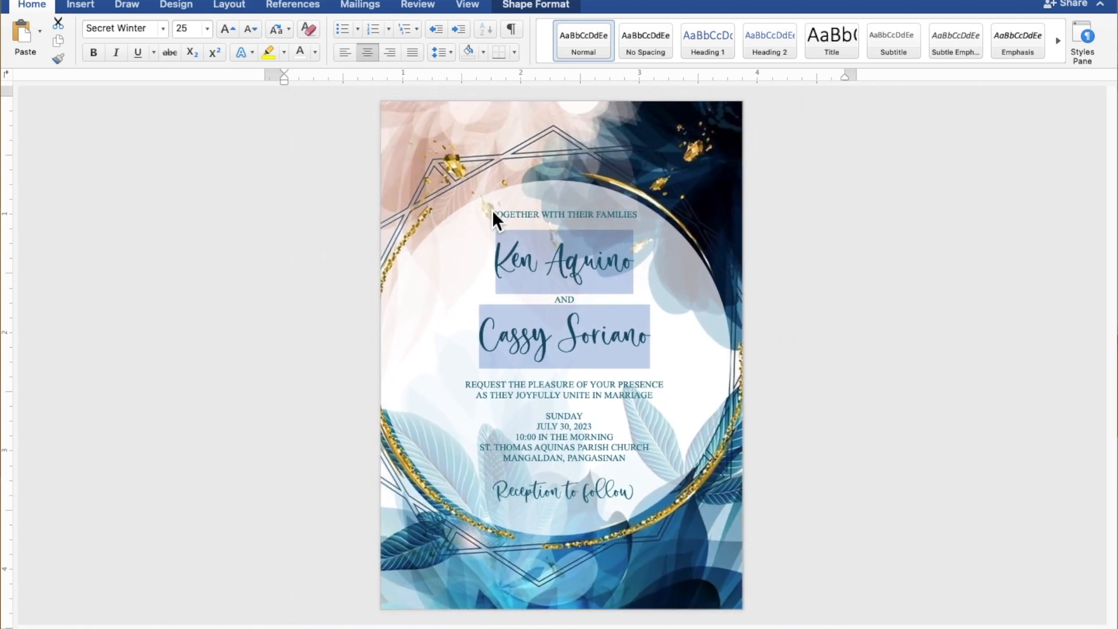
{"action": "left_click", "coordinate": [492, 214]}
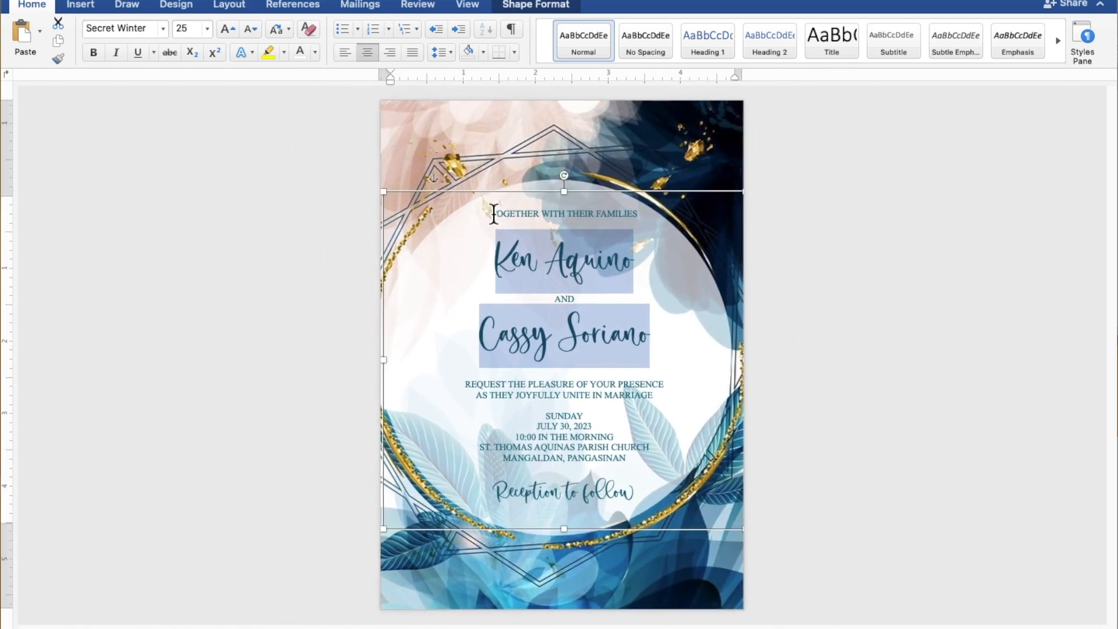
{"action": "left_click", "coordinate": [585, 227]}
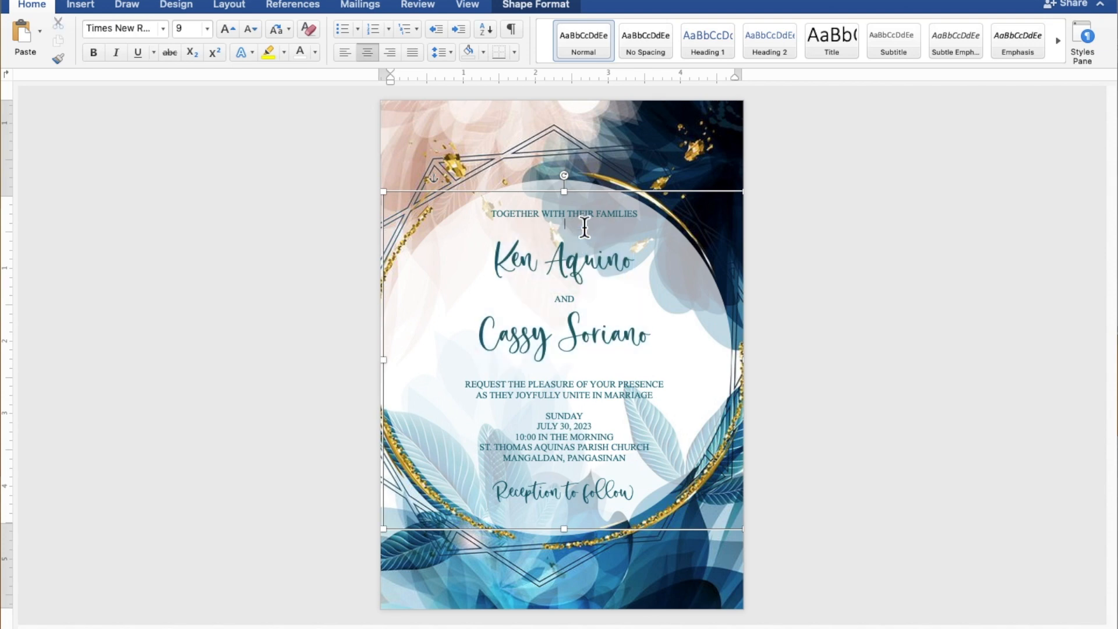
{"action": "key", "text": "Return"}
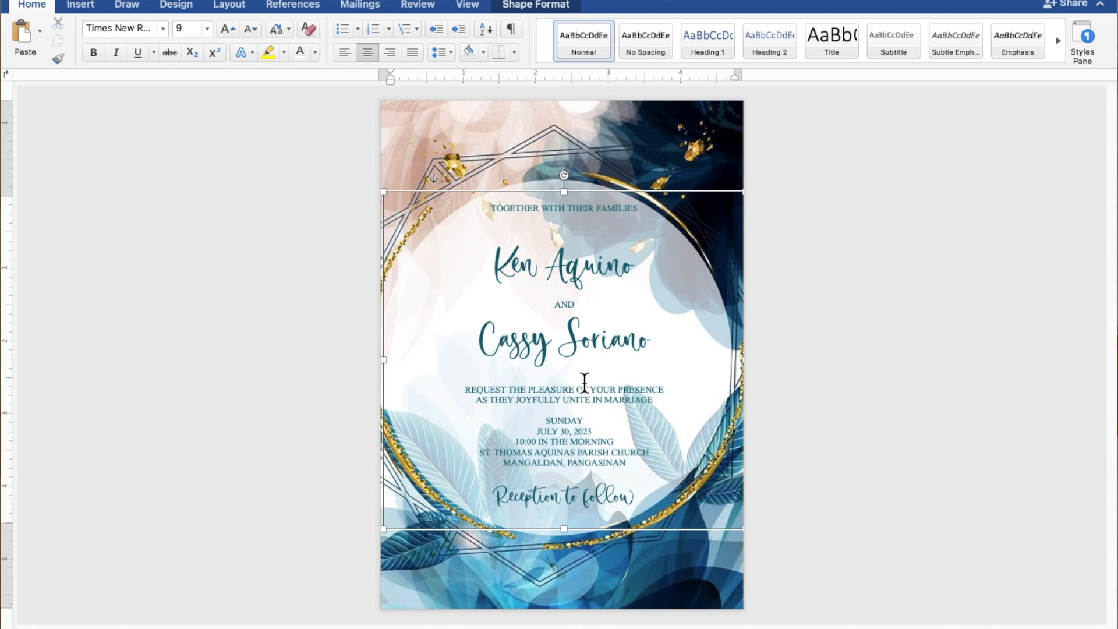
{"action": "key", "text": "Return"}
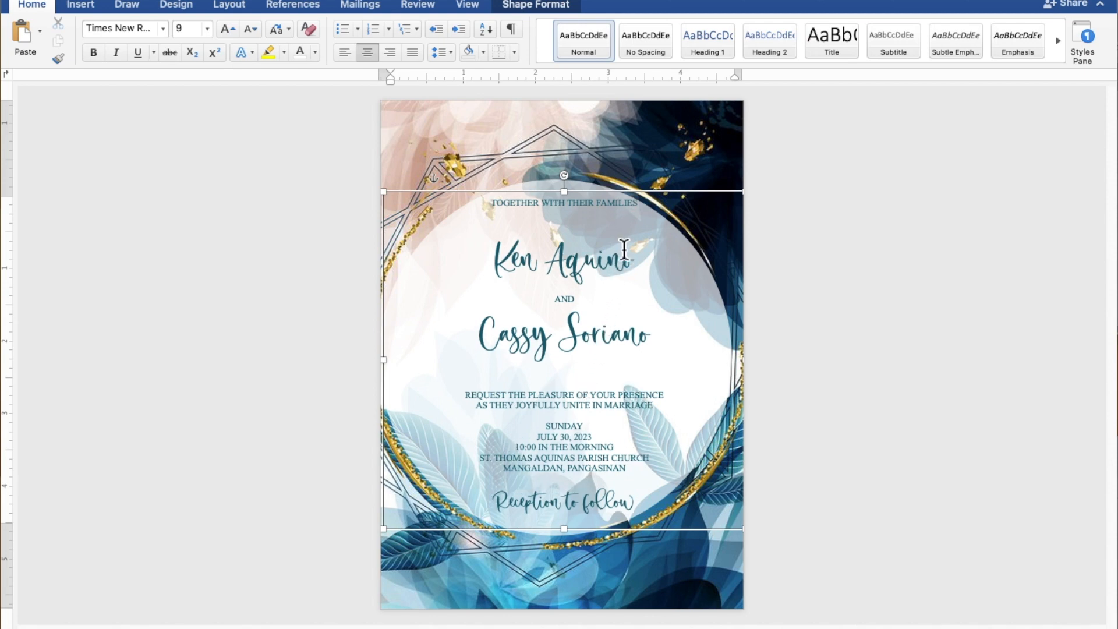
- Shift the invitation text box slightly left and down on the page
{"action": "left_click_drag", "start_coordinate": [638, 200], "coordinate": [634, 200]}
{"action": "key", "text": "Down"}
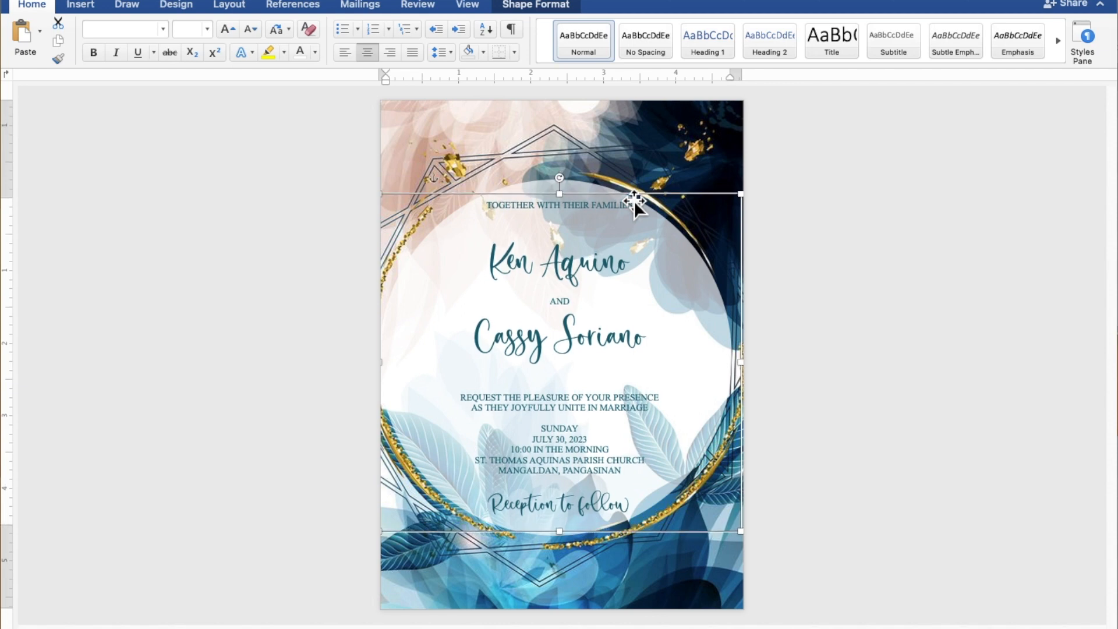
{"action": "left_click", "coordinate": [936, 267]}
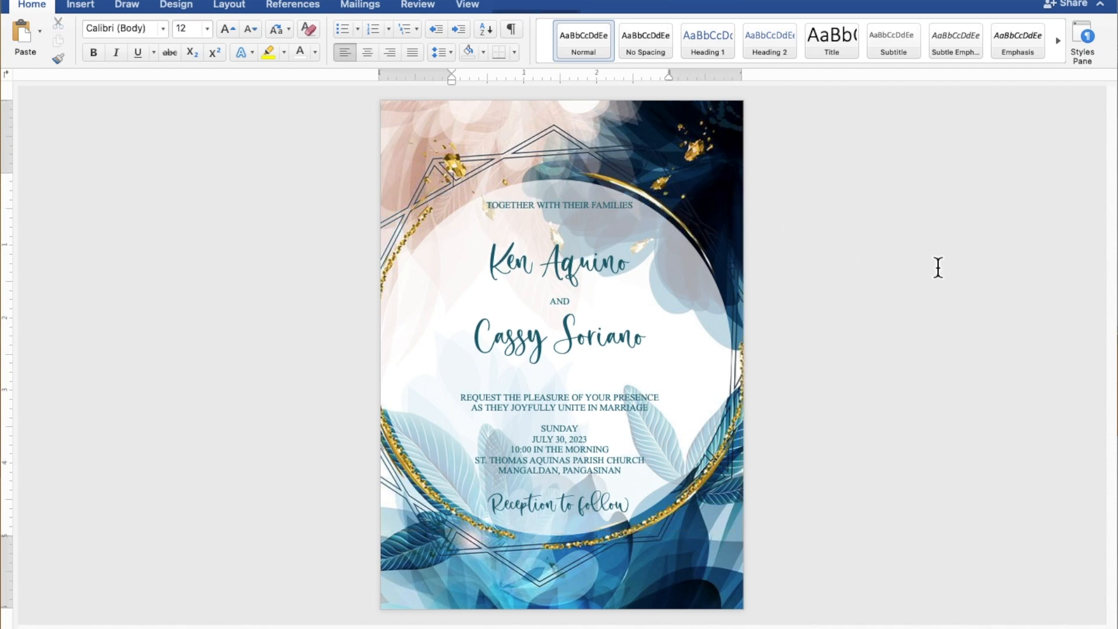